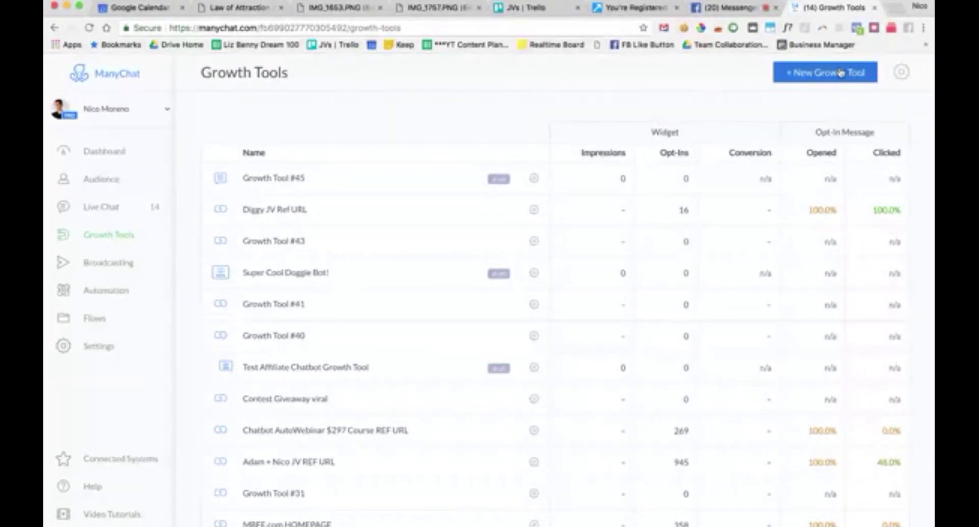
# Create a new Messenger Ref URL growth tool, which becomes Growth Tool #46
pyautogui.click(841, 73)
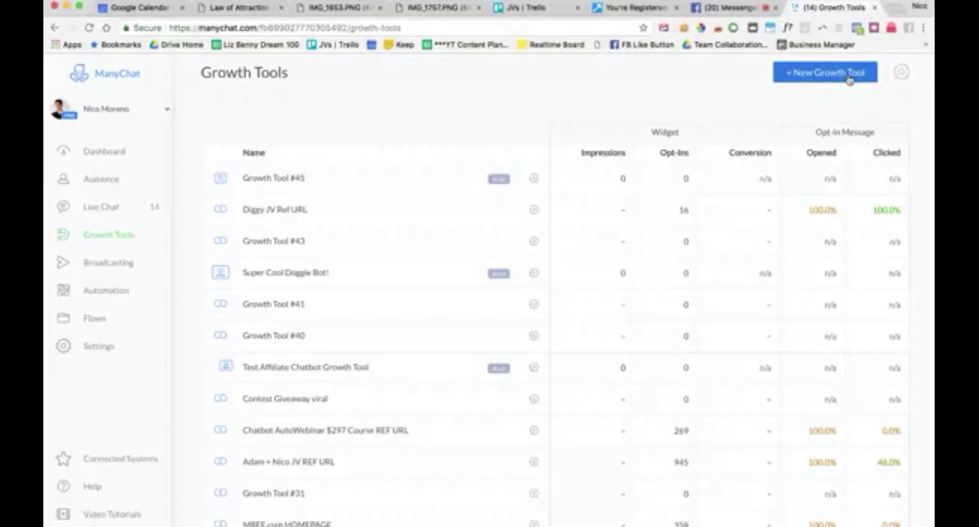
pyautogui.click(814, 80)
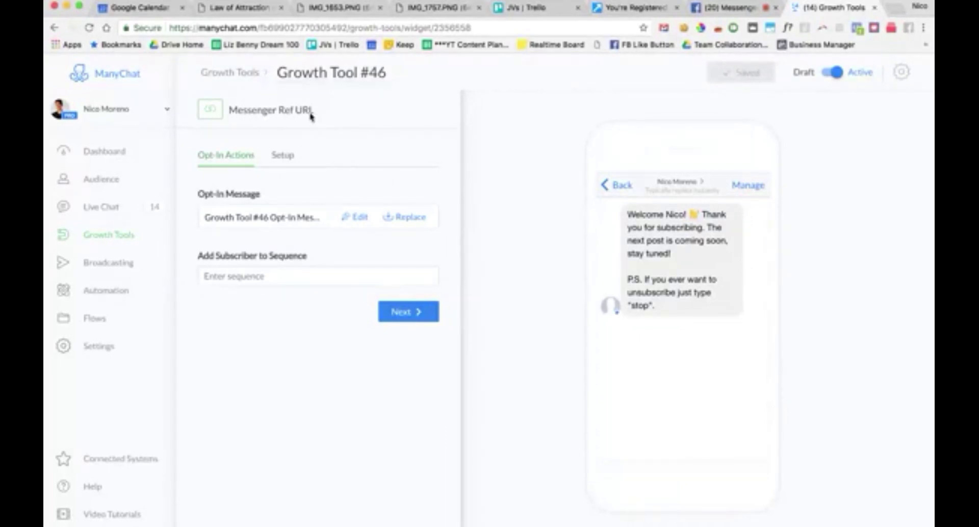
# Edit the opt-in message and delete the default text after the first-name greeting
pyautogui.click(359, 221)
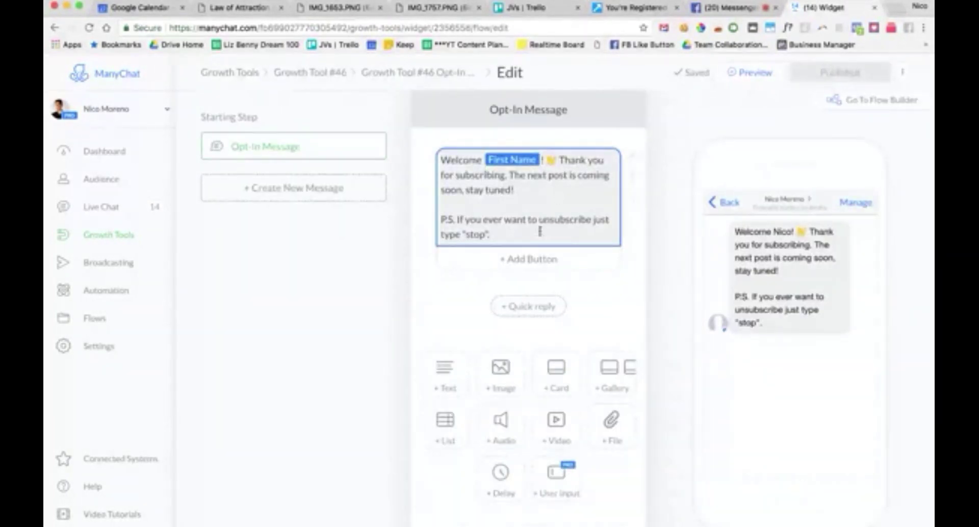
pyautogui.moveTo(542, 232); pyautogui.dragTo(560, 160)
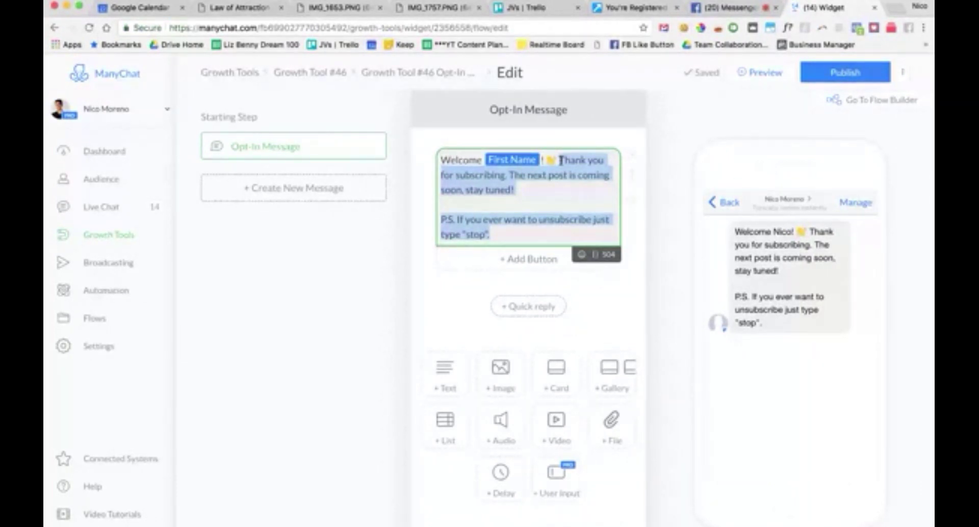
pyautogui.press('BackSpace')
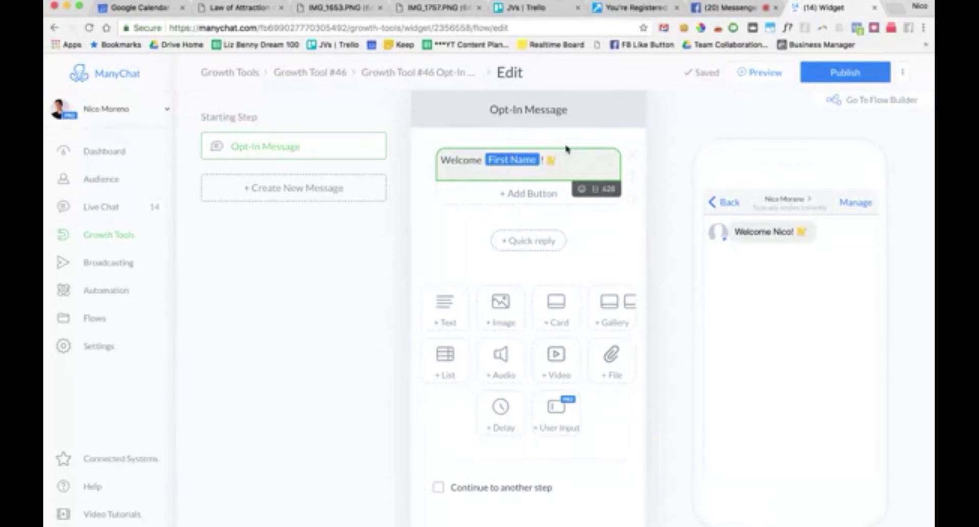
# Add 'Thanks for requesting your FREE eBook: "The 5 Simple Steps to Landing Agency Clients That Pay!"' plus blank lines
pyautogui.write('Thanks for yo')
pyautogui.write('questing your FRE')
pyautogui.press('BackSpace')
pyautogui.press('BackSpace')
pyautogui.press('BackSpace')
pyautogui.write('FREE')
pyautogui.press('BackSpace')
pyautogui.write('eBook:')
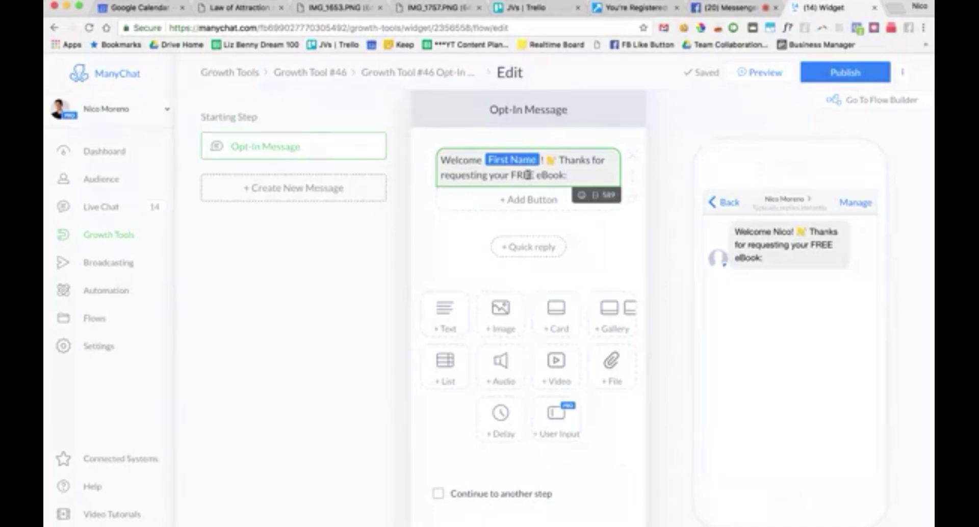
pyautogui.write('""')
pyautogui.click(574, 175)
pyautogui.write('The 5 Simple')
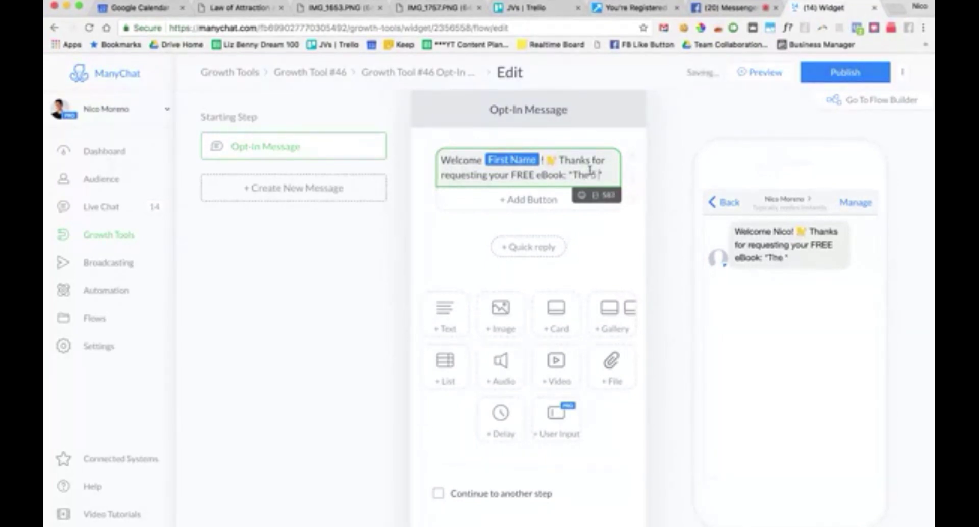
pyautogui.write(' Steps to ')
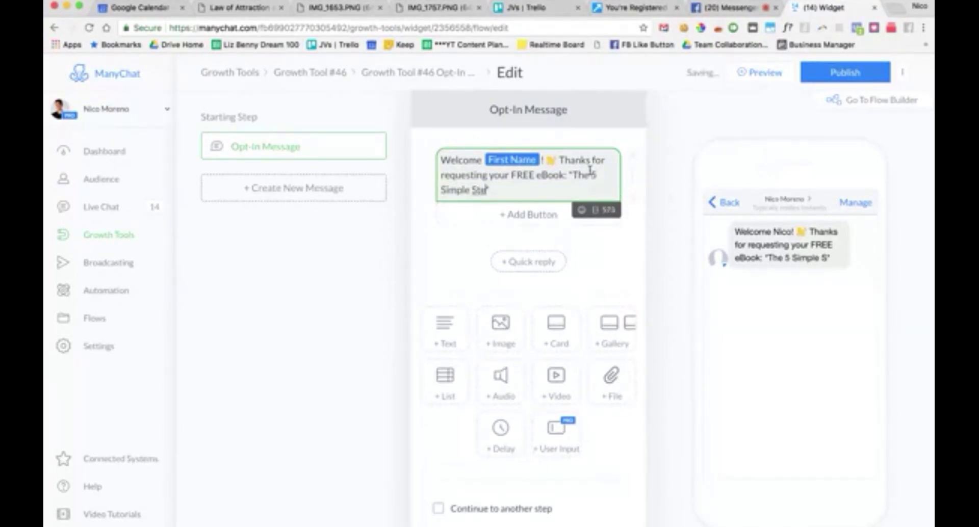
pyautogui.write('Landing')
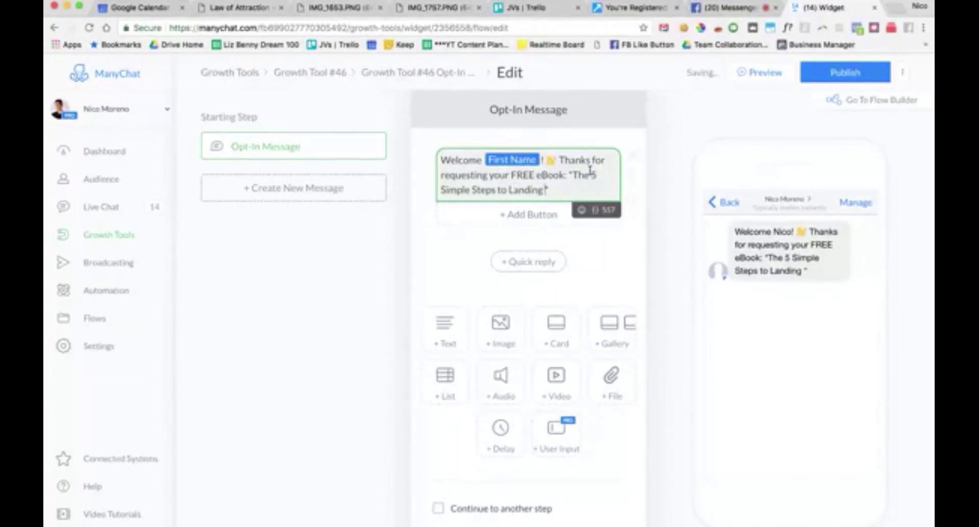
pyautogui.write(' Agency Clients')
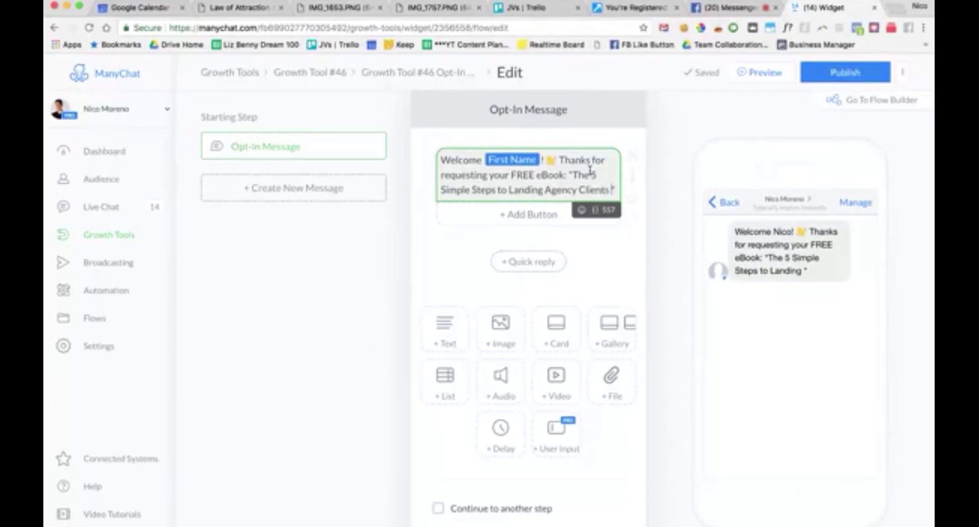
pyautogui.write(' That Pay!')
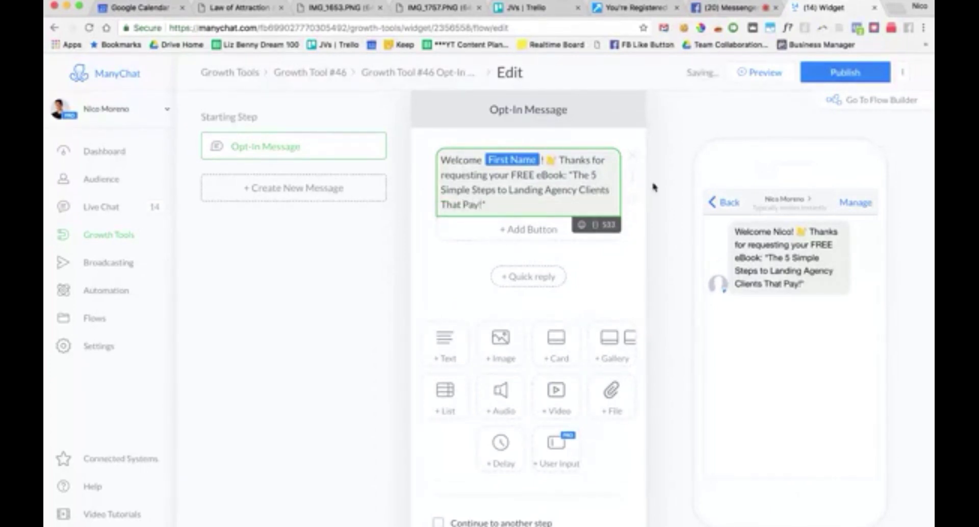
pyautogui.moveTo(765, 257); pyautogui.dragTo(802, 283)
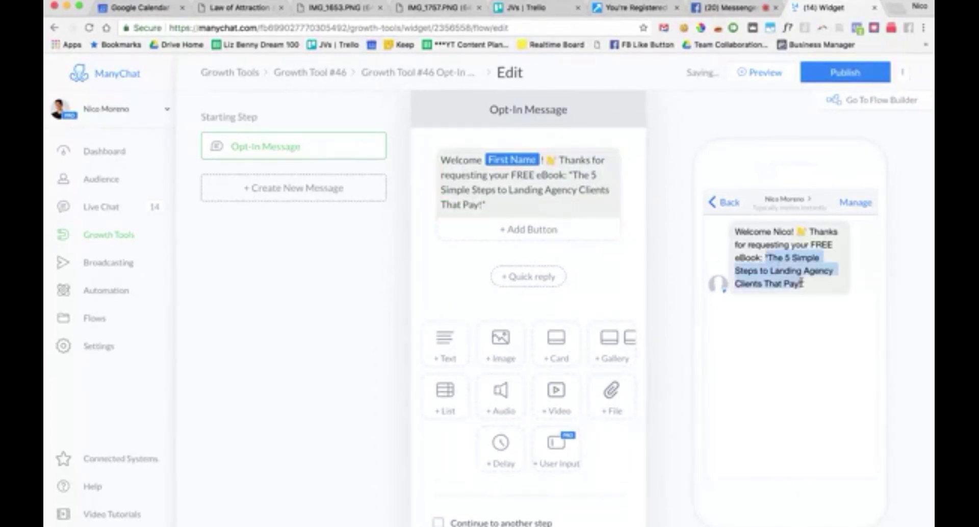
pyautogui.click(520, 203)
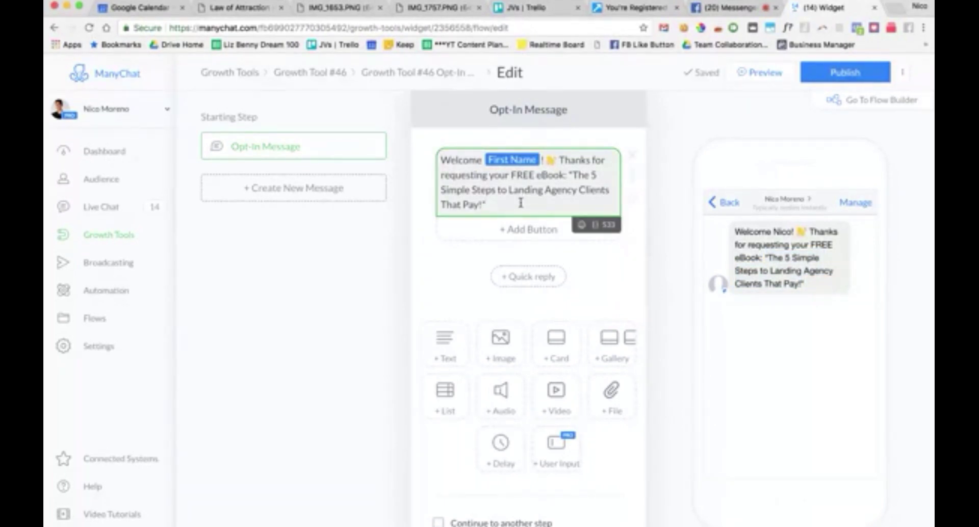
pyautogui.press('Return')
pyautogui.press('Return')
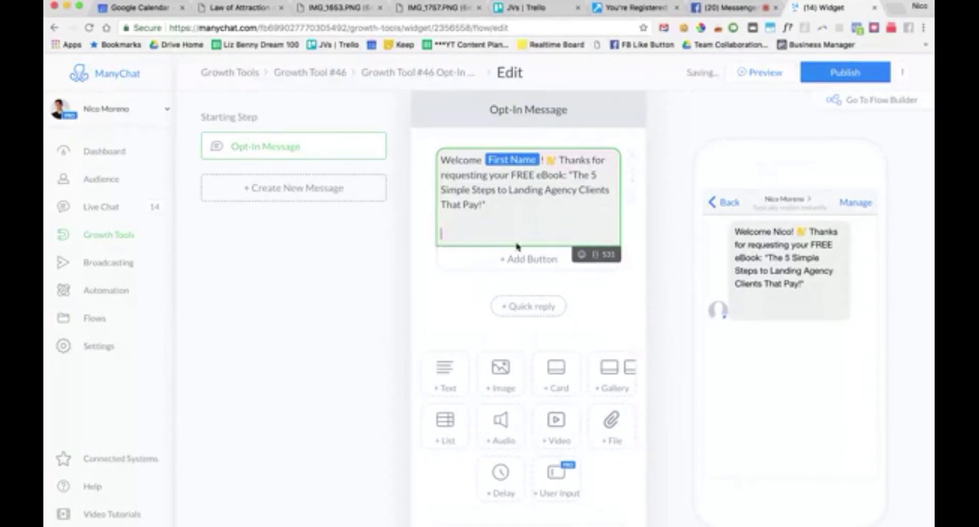
# Add a pointing-hand emoji line with 'below' and a blank line after the title
pyautogui.click(582, 257)
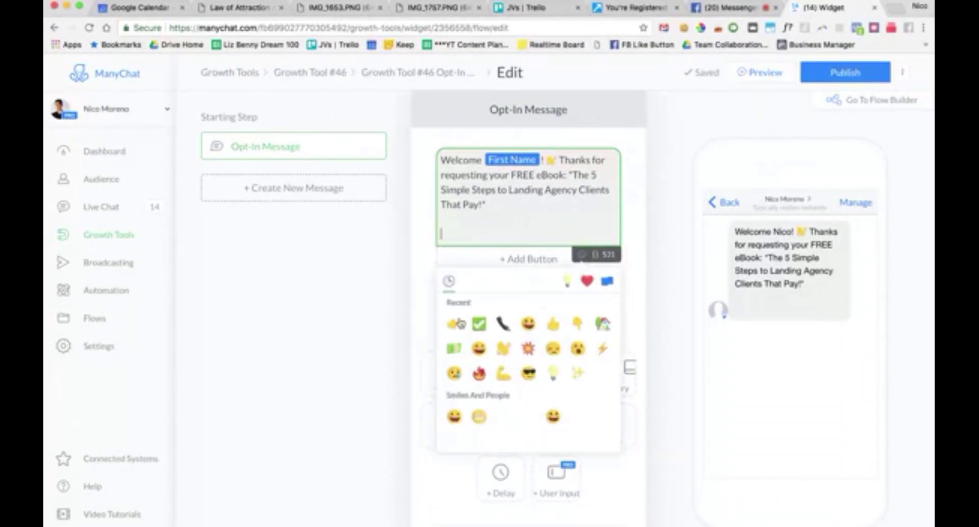
pyautogui.click(576, 327)
pyautogui.click(576, 328)
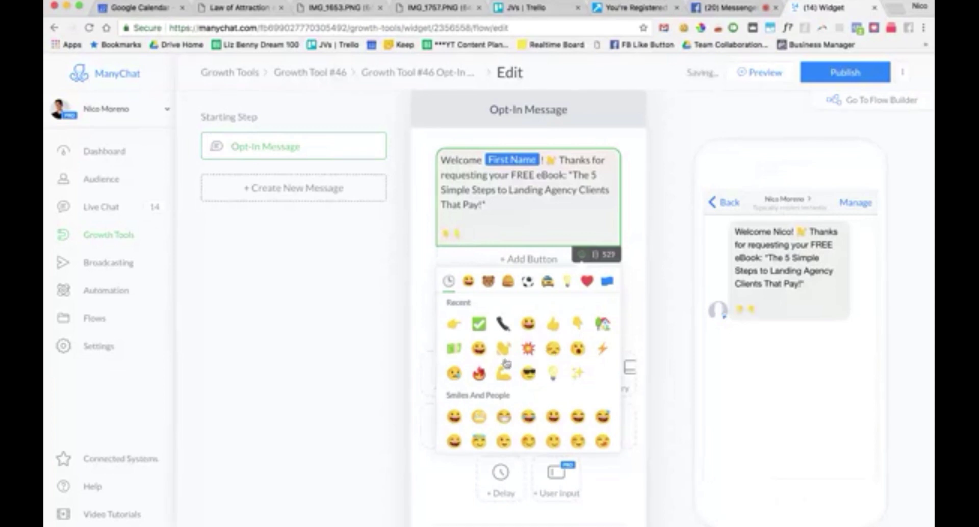
pyautogui.click(528, 349)
pyautogui.click(444, 234)
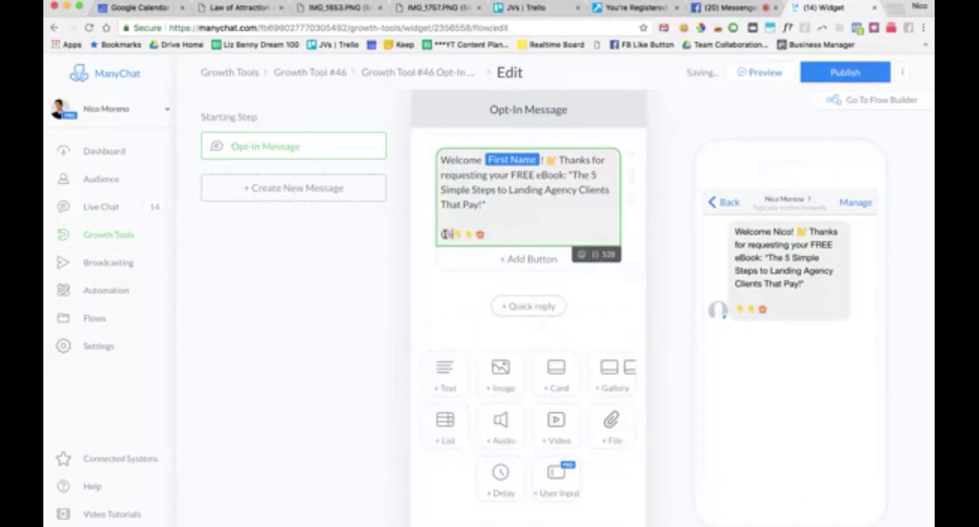
pyautogui.write('below')
pyautogui.click(503, 208)
pyautogui.press('Return')
pyautogui.press('Return')
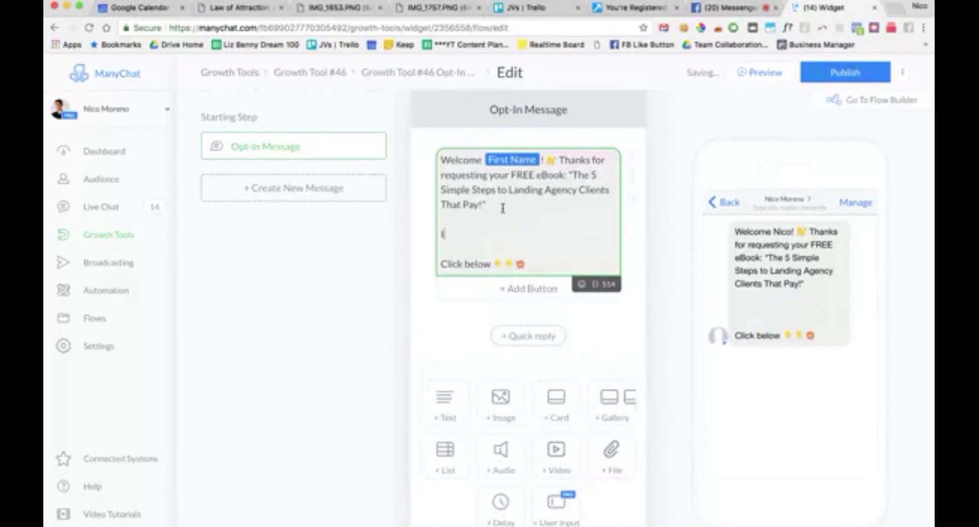
# Add 'Inside this eBook, you're going to learn:' followed by separate checkmark emoji lines
pyautogui.write('Inside this')
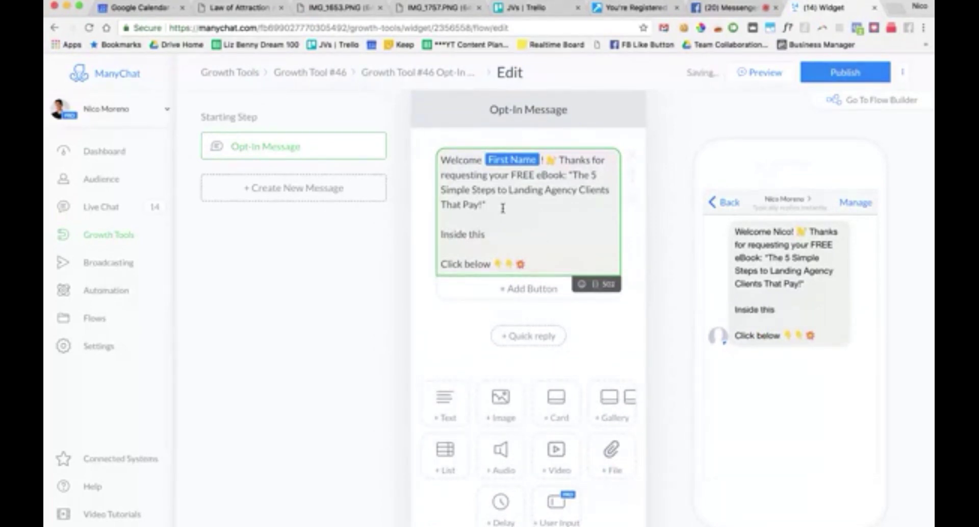
pyautogui.write(" eBook, you're going to learn")
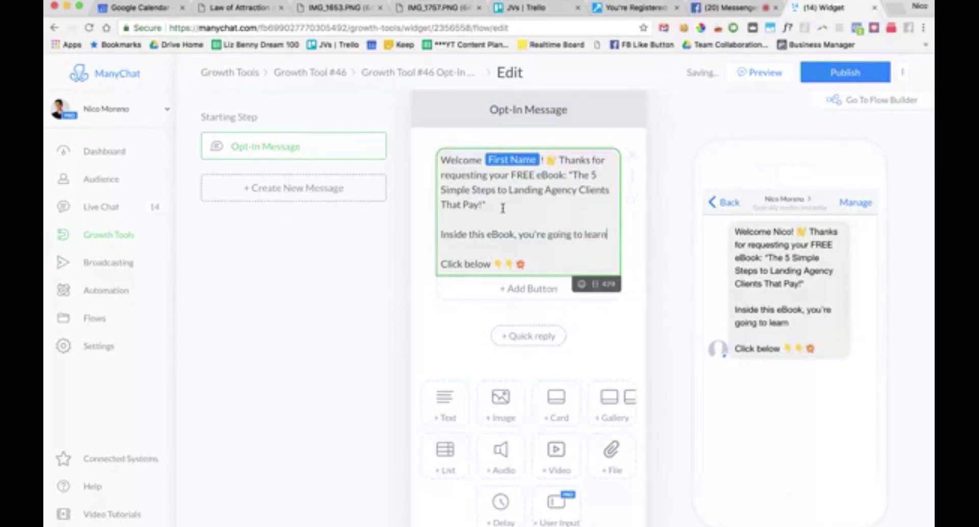
pyautogui.write(':')
pyautogui.press('Return')
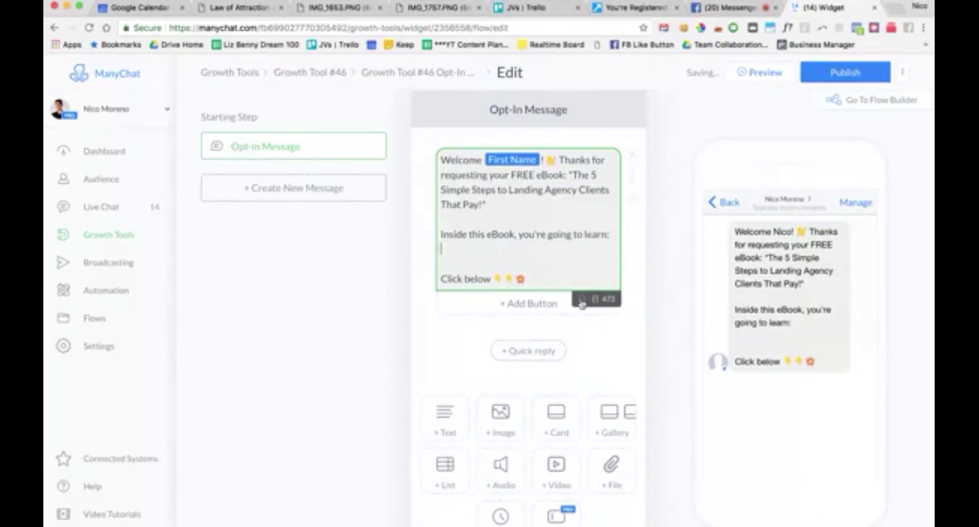
pyautogui.click(584, 305)
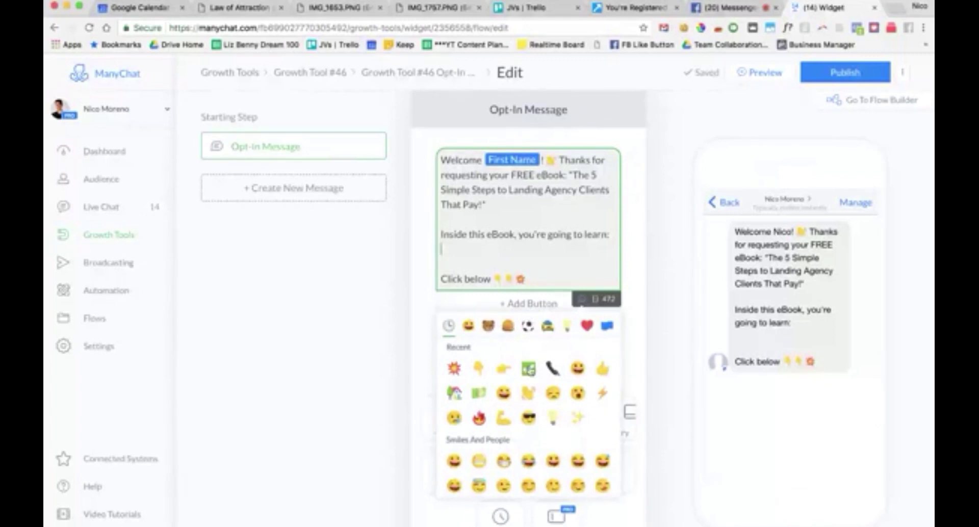
pyautogui.click(528, 368)
pyautogui.click(529, 368)
pyautogui.click(529, 368)
pyautogui.click(529, 368)
pyautogui.click(452, 250)
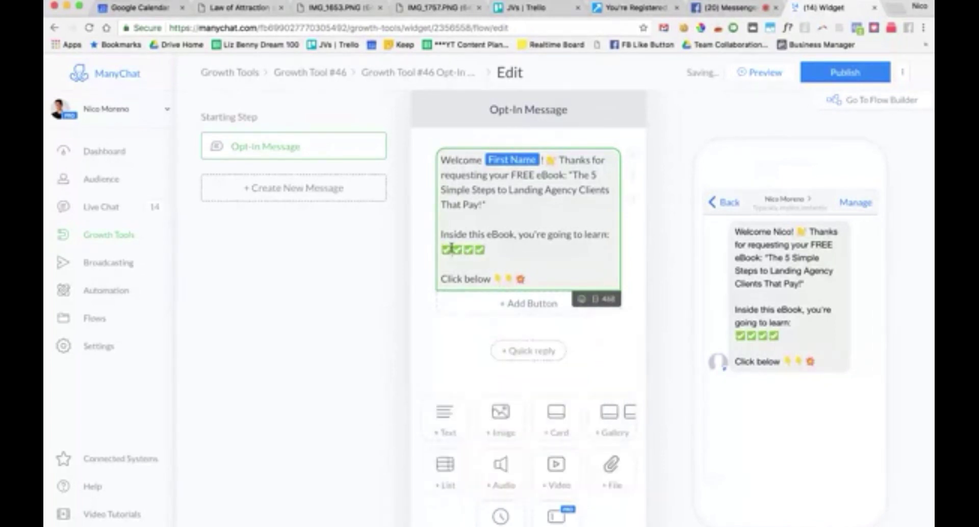
pyautogui.press('Return')
pyautogui.click(452, 265)
pyautogui.press('Return')
pyautogui.click(452, 280)
pyautogui.press('Return')
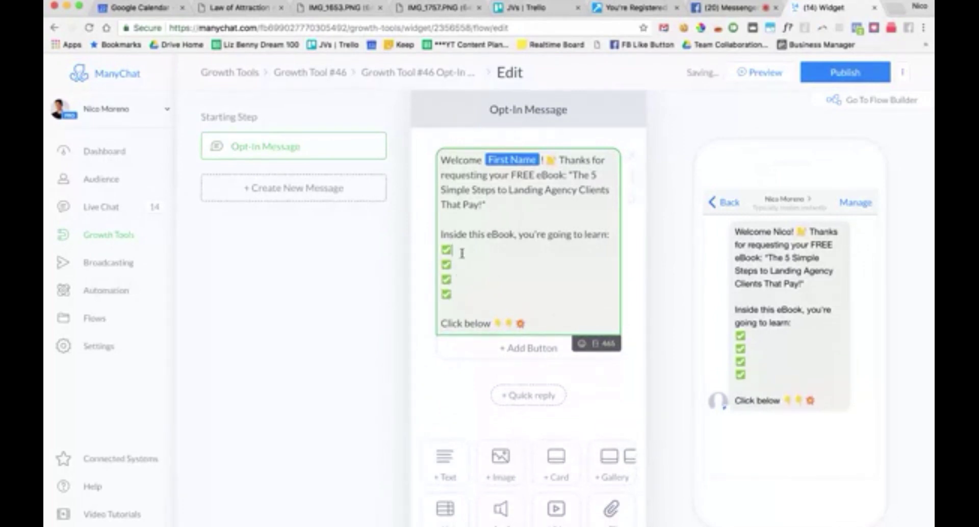
# Fill the checkmarks: find perfect clients, discover chatbot users, 3 EASIEST ways to close clients
pyautogui.click(488, 234)
pyautogui.write('FREE eBook,')
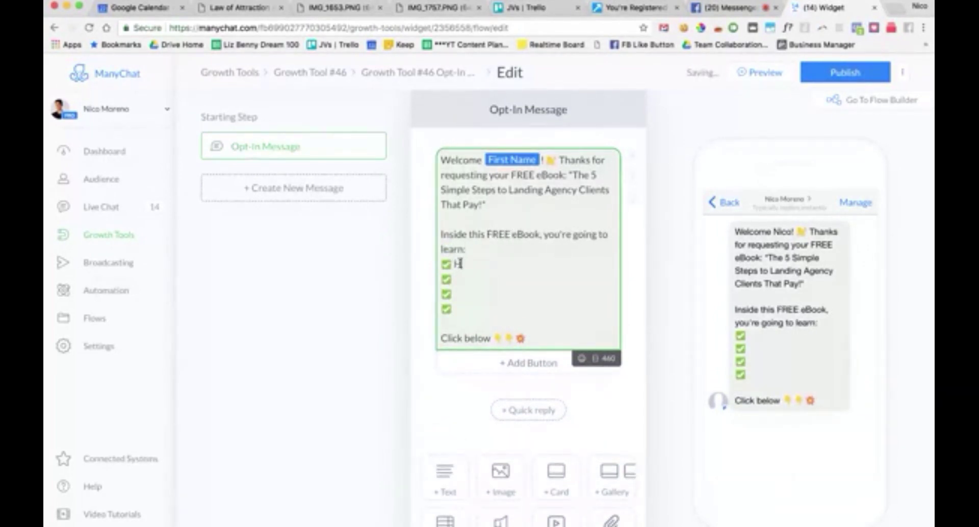
pyautogui.write(" you're going to learn: ✅ How to find the perfect clients")
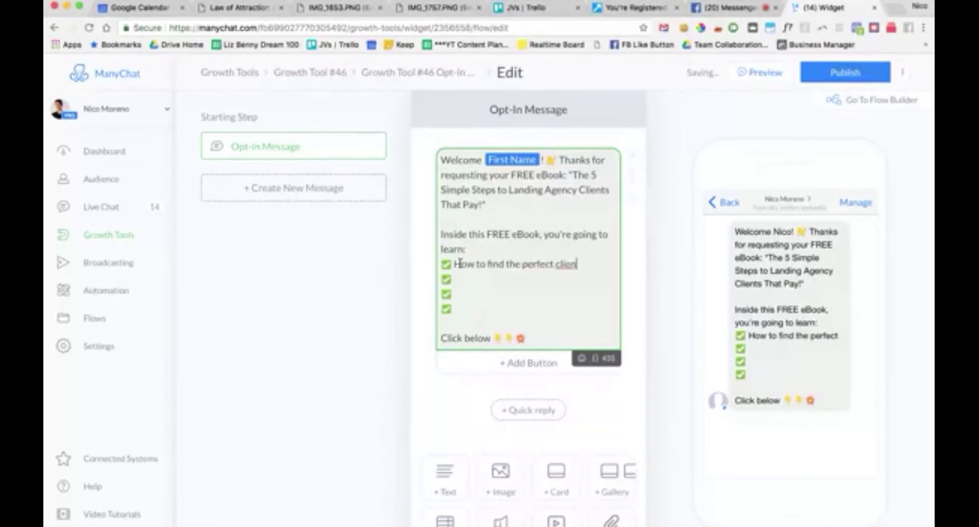
pyautogui.write(' for yo')
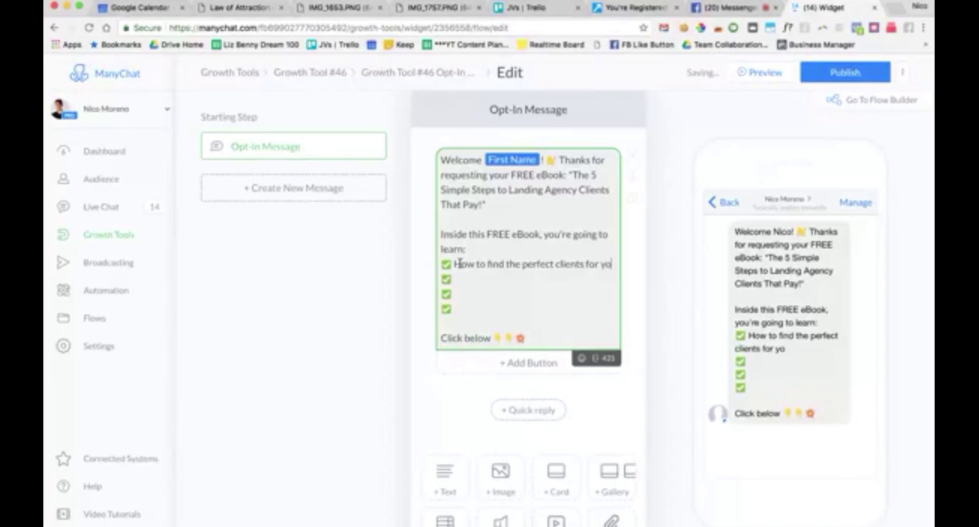
pyautogui.write('u! ✅H')
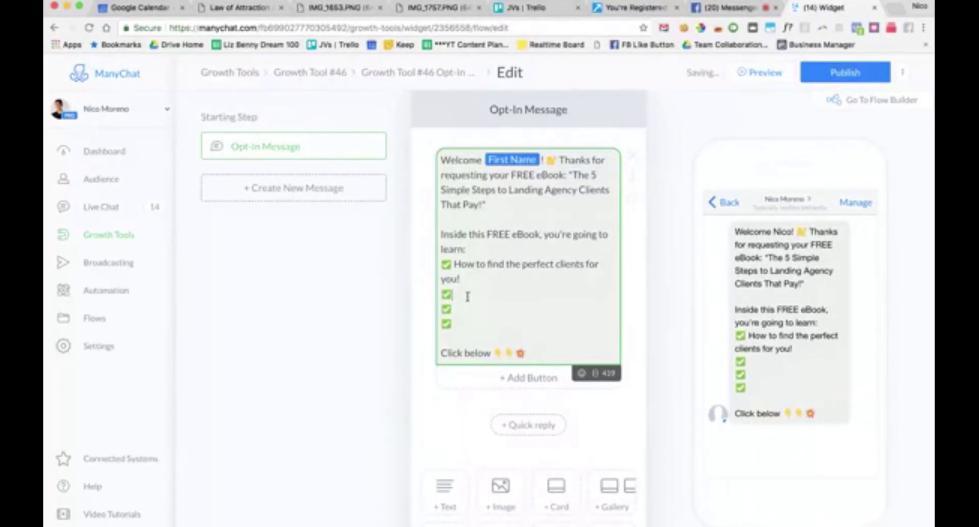
pyautogui.write('ow to discover')
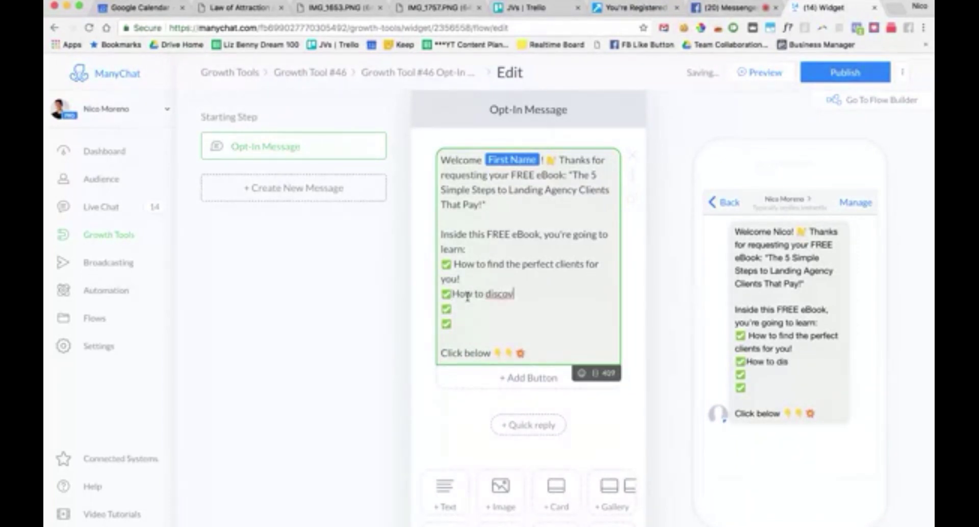
pyautogui.press('BackSpace')
pyautogui.press('BackSpace')
pyautogui.write('er whether')
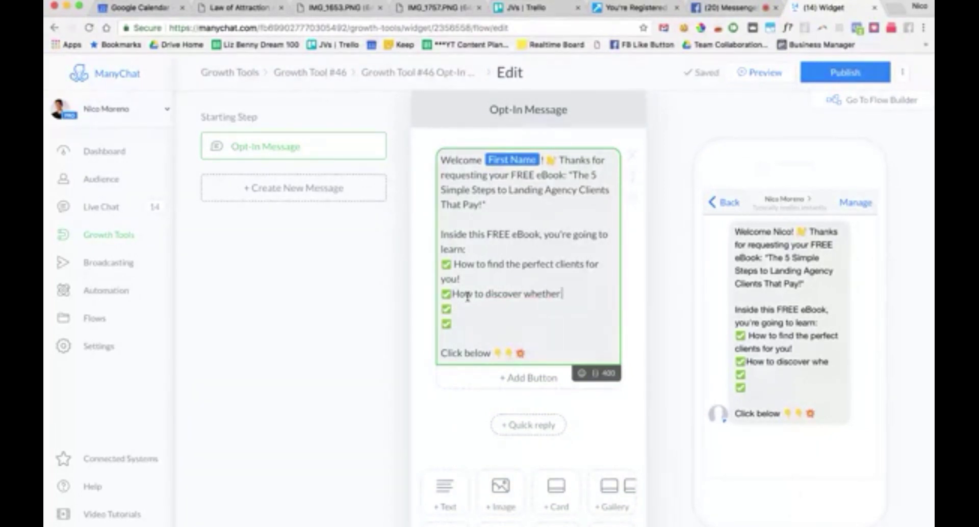
pyautogui.write(" or not they're already")
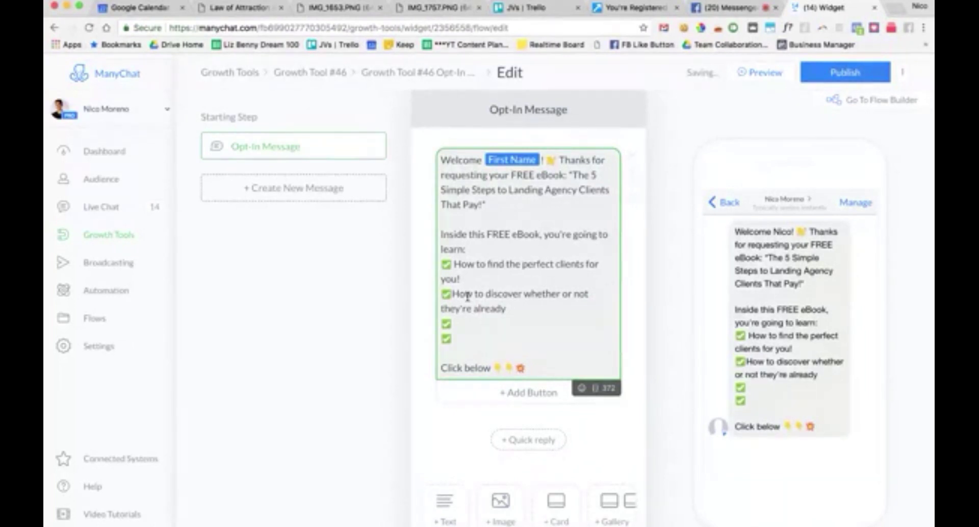
pyautogui.write(' using chatbtos!')
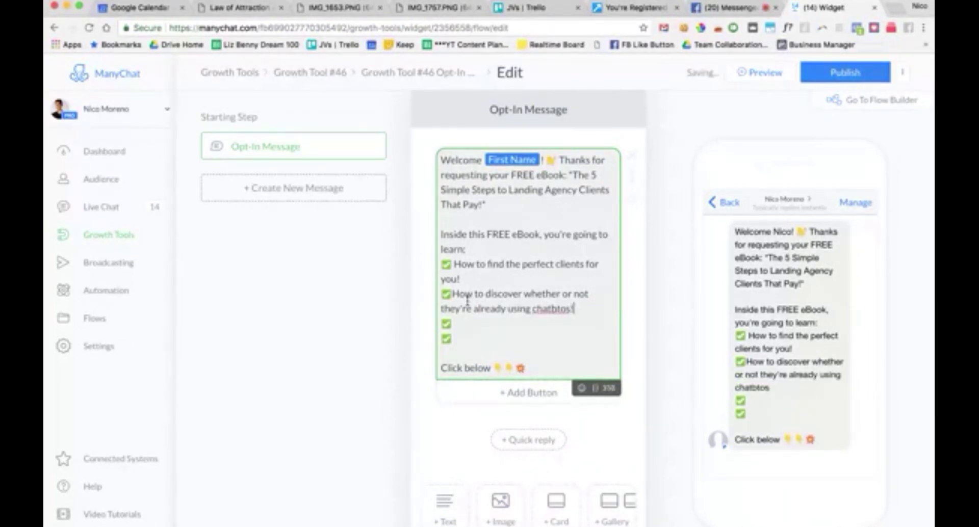
pyautogui.press('BackSpace')
pyautogui.press('BackSpace')
pyautogui.press('BackSpace')
pyautogui.write('s! ✅The 2')
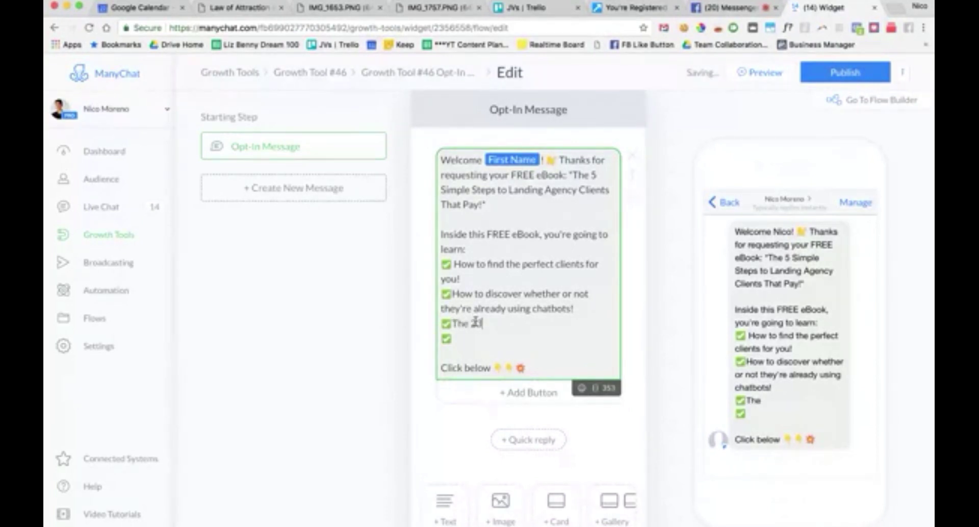
pyautogui.write('3 EASY')
pyautogui.press('BackSpace')
pyautogui.write('IEST ways to')
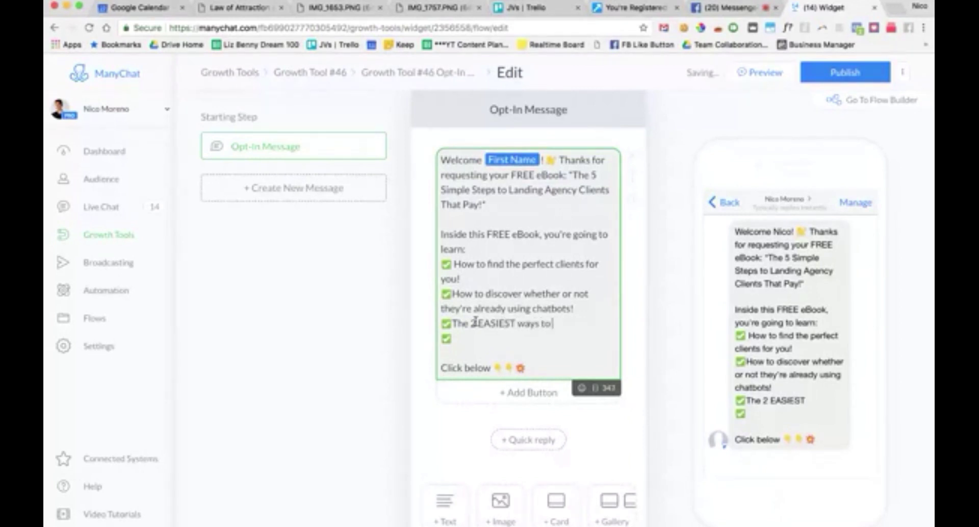
pyautogui.write(' close clients on')
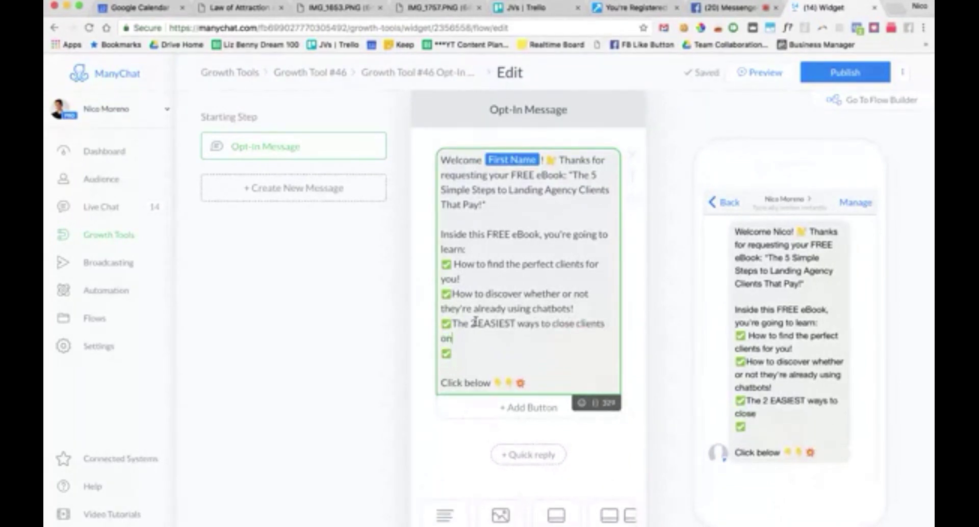
pyautogui.write(' the spot!')
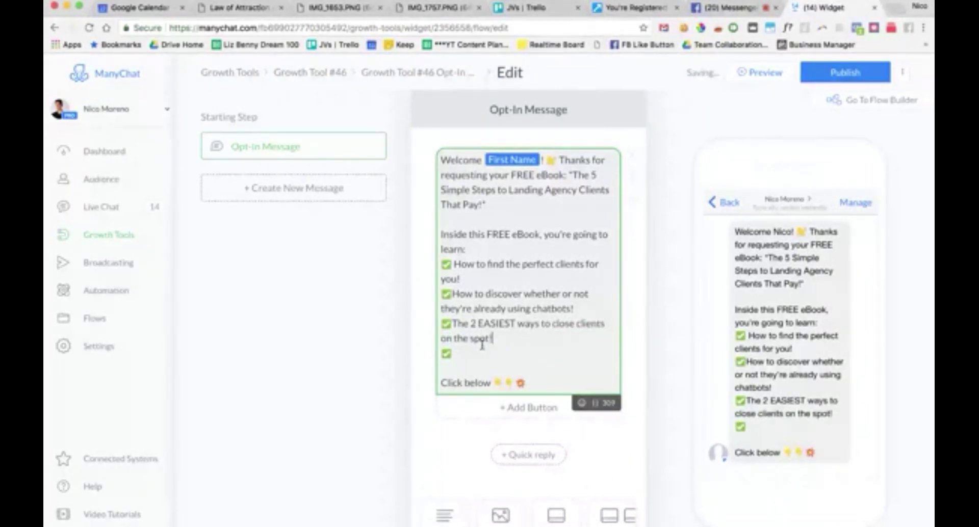
# Add 'Much much more.' and extend the closing line to 'Click below to grab your FREE eBook'
pyautogui.click(473, 351)
pyautogui.write('Much much more...!')
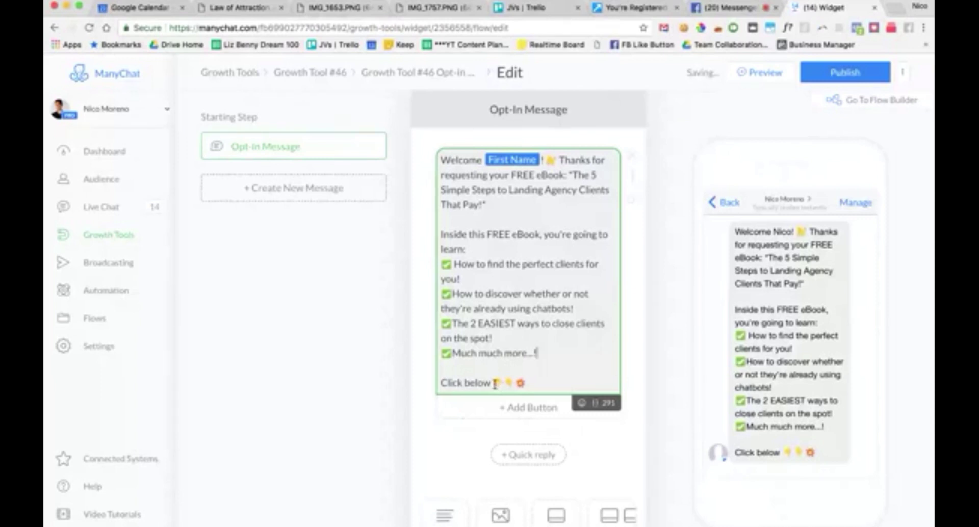
pyautogui.click(494, 384)
pyautogui.write('to gai')
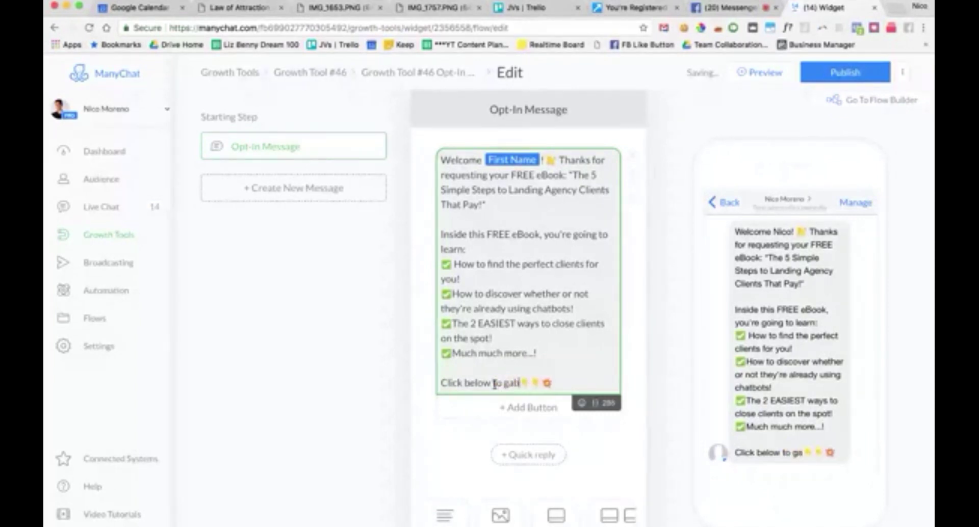
pyautogui.write('b your FREE')
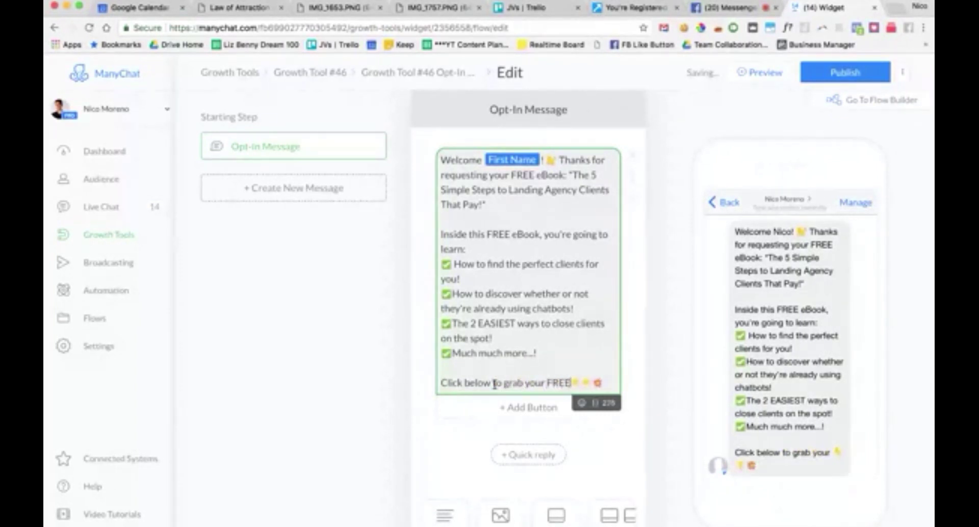
pyautogui.write(' eBook NBOW')
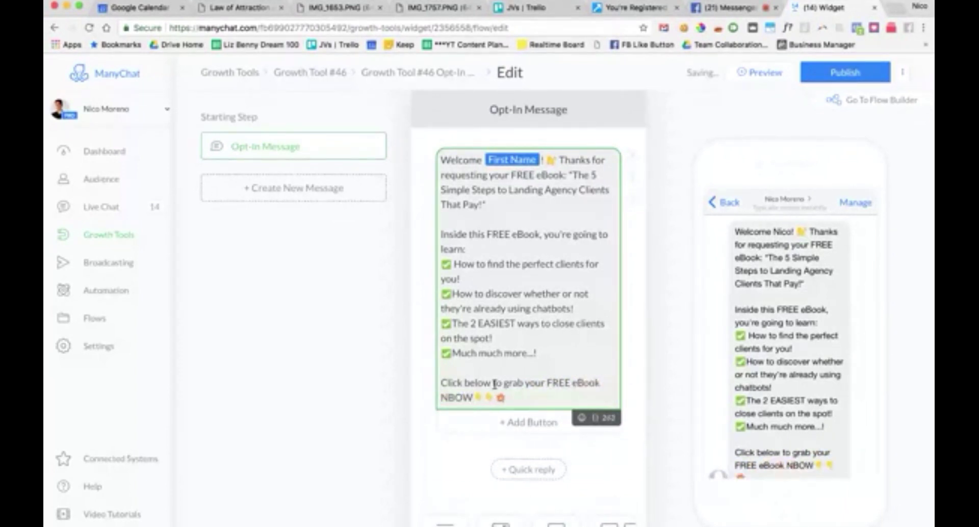
pyautogui.press('BackSpace')
pyautogui.press('BackSpace')
pyautogui.press('BackSpace')
pyautogui.press('BackSpace')
pyautogui.write('NOW')
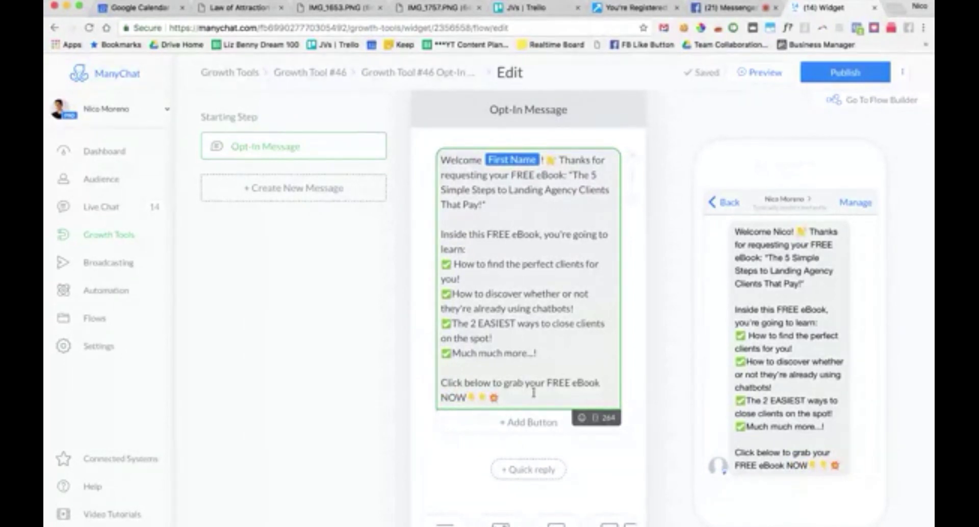
pyautogui.click(533, 423)
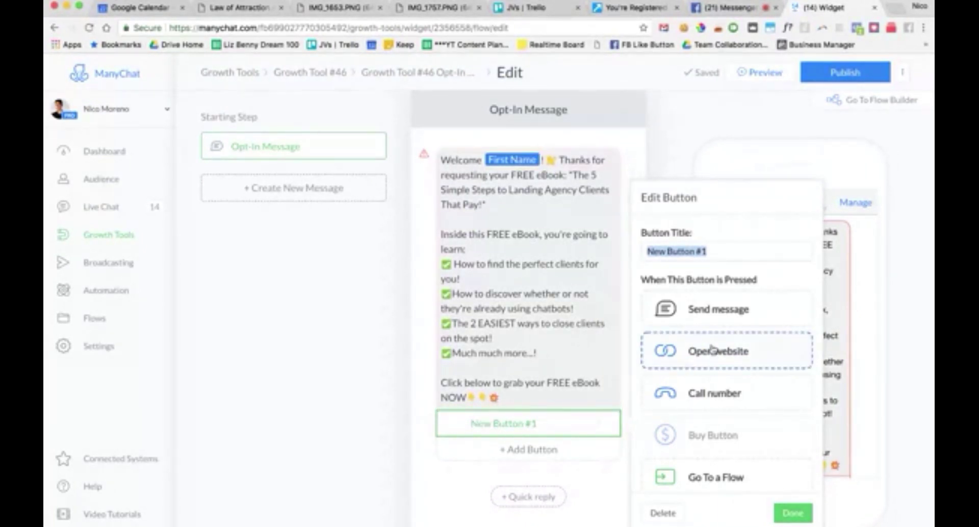
pyautogui.click(739, 359)
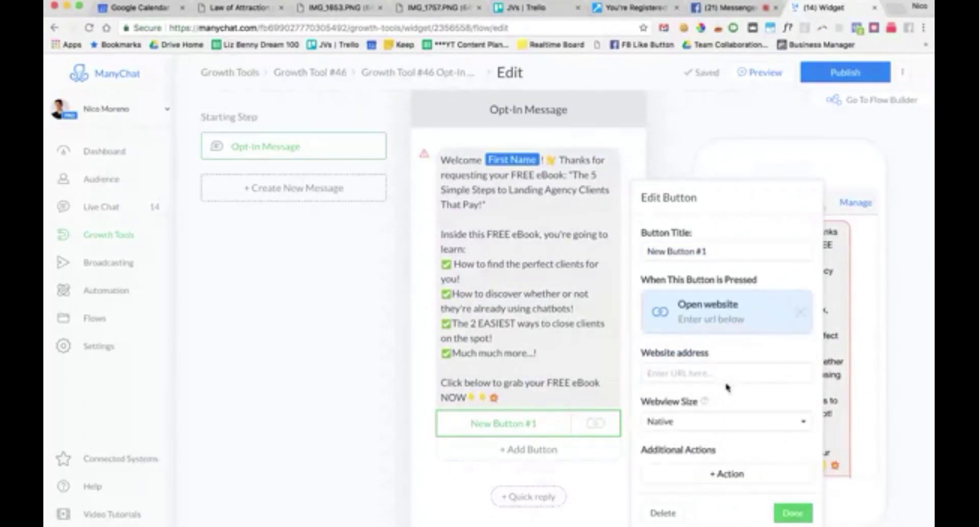
pyautogui.click(676, 373)
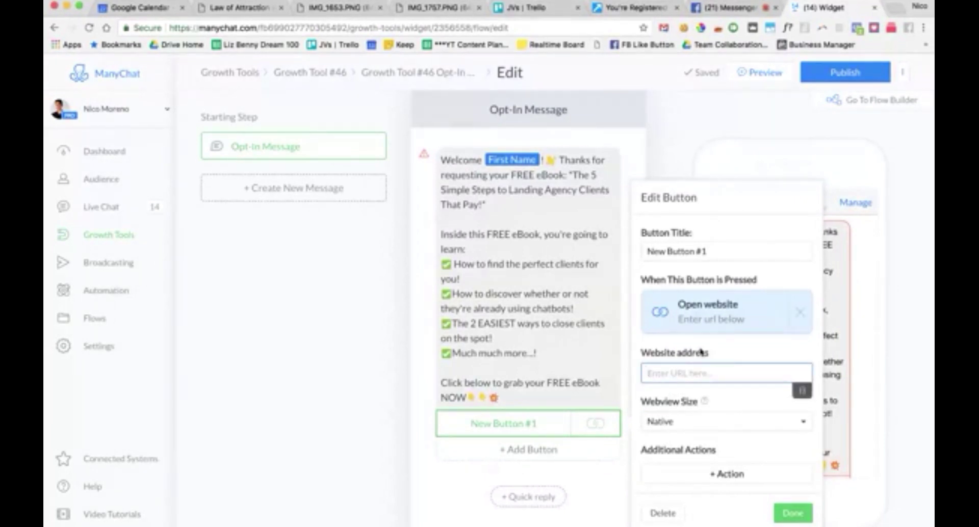
pyautogui.write('www.google.com')
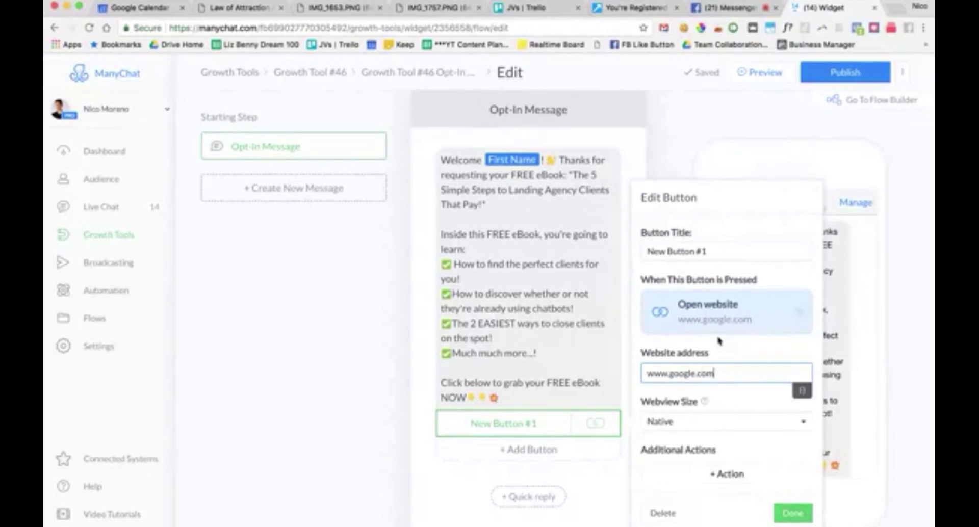
pyautogui.moveTo(714, 252); pyautogui.dragTo(645, 255)
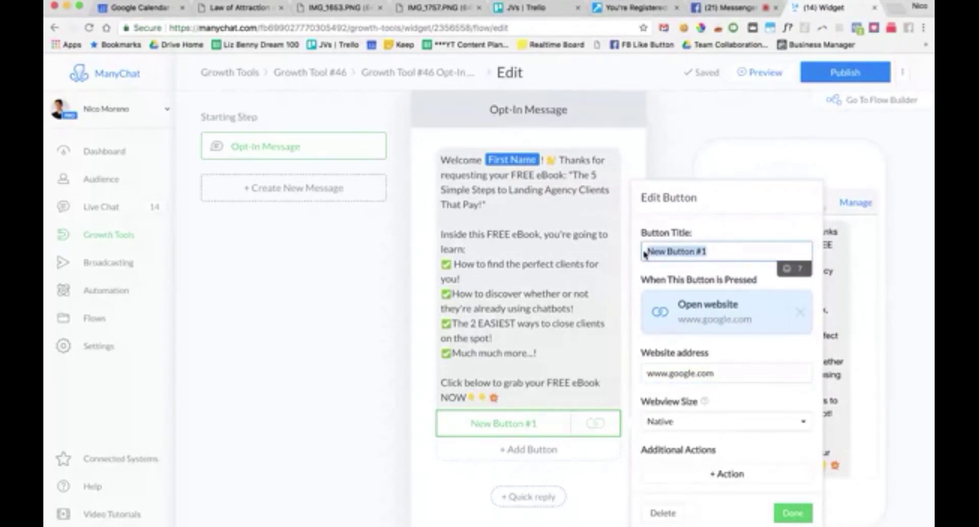
pyautogui.write('GET IT ')
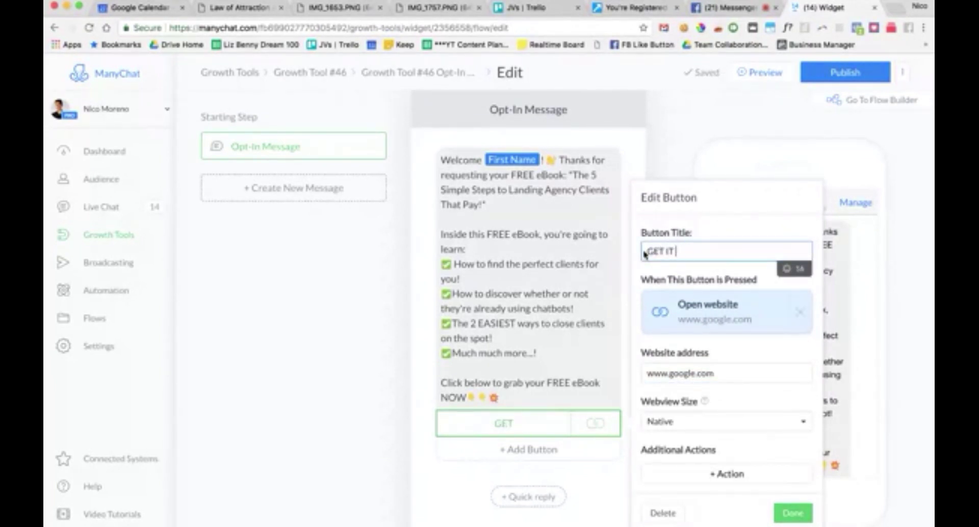
pyautogui.write('NOW')
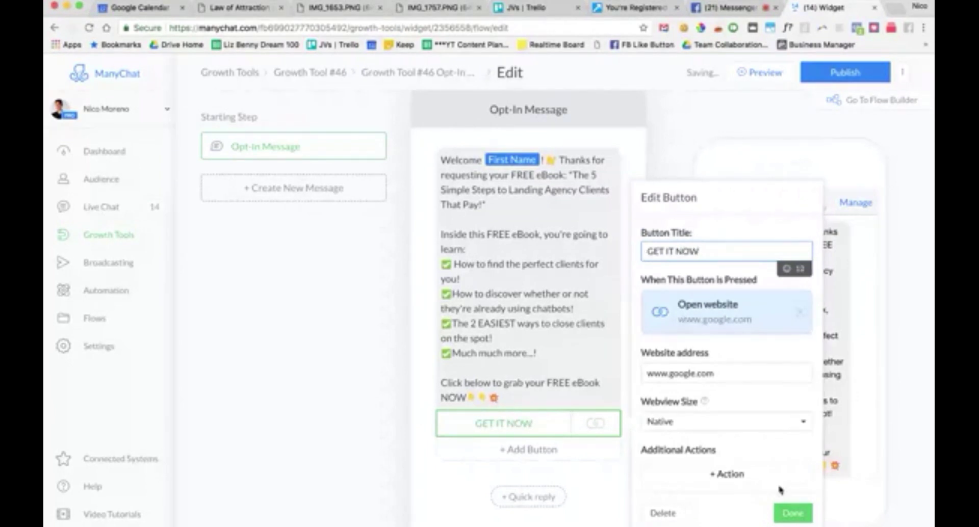
pyautogui.click(793, 513)
# Add and then remove a File block, then publish Growth Tool #46's opt-in message
pyautogui.scroll(-1, 533, 383)
pyautogui.scroll(-5, 525, 444)
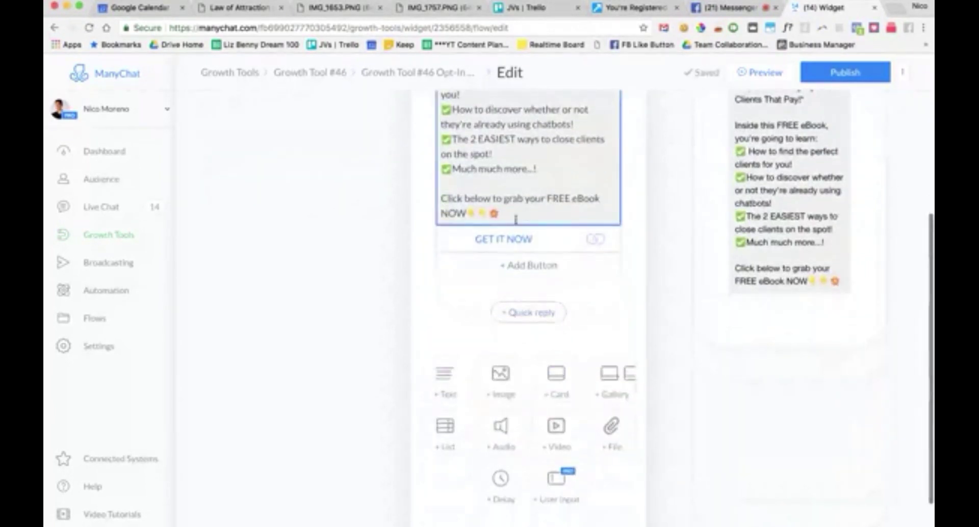
pyautogui.scroll(-2, 509, 286)
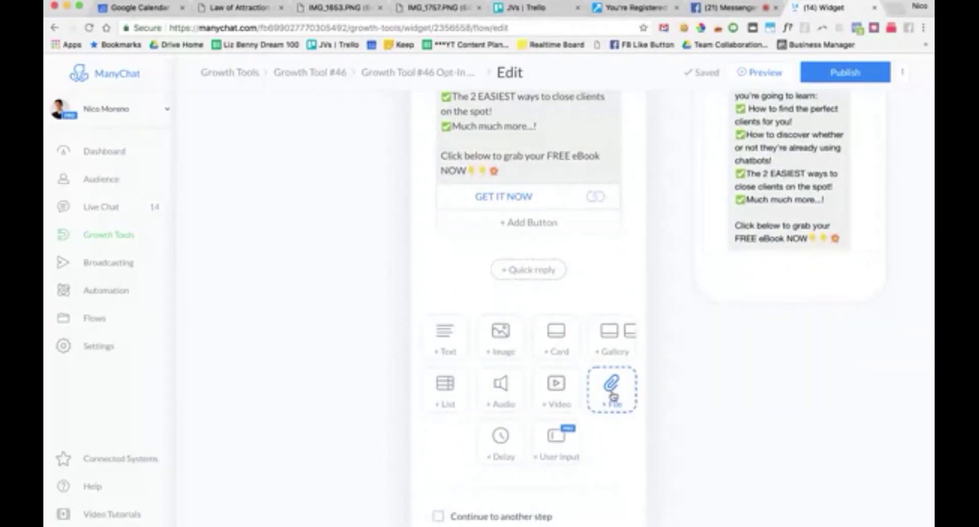
pyautogui.click(614, 398)
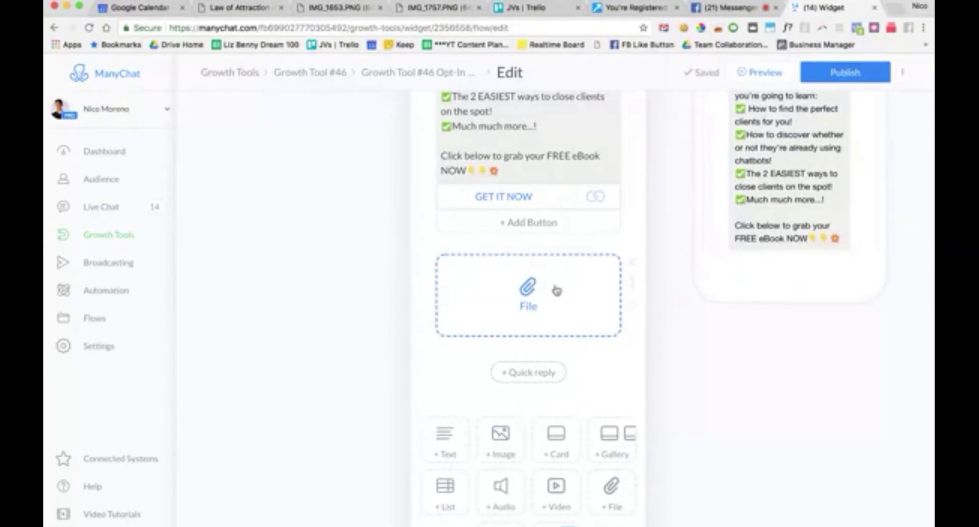
pyautogui.scroll(3, 555, 289)
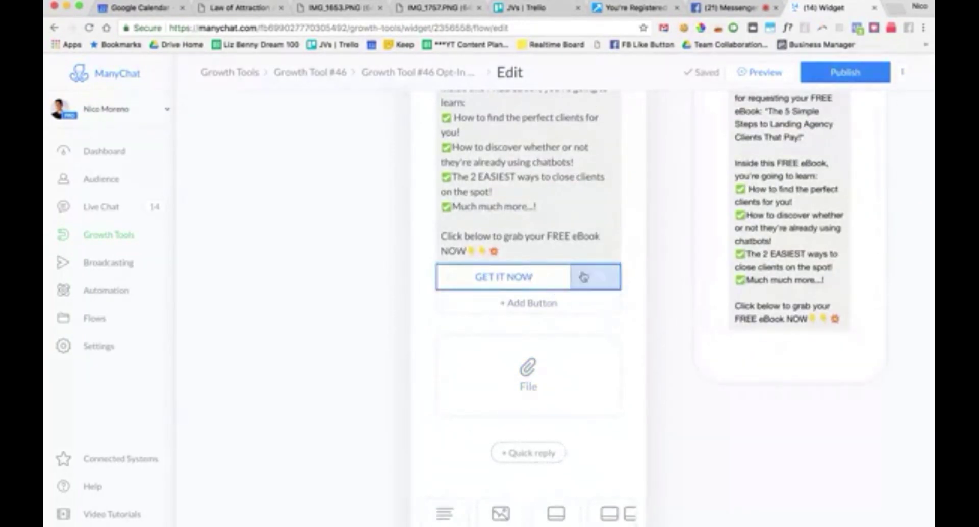
pyautogui.click(632, 344)
pyautogui.scroll(5, 576, 367)
pyautogui.click(848, 72)
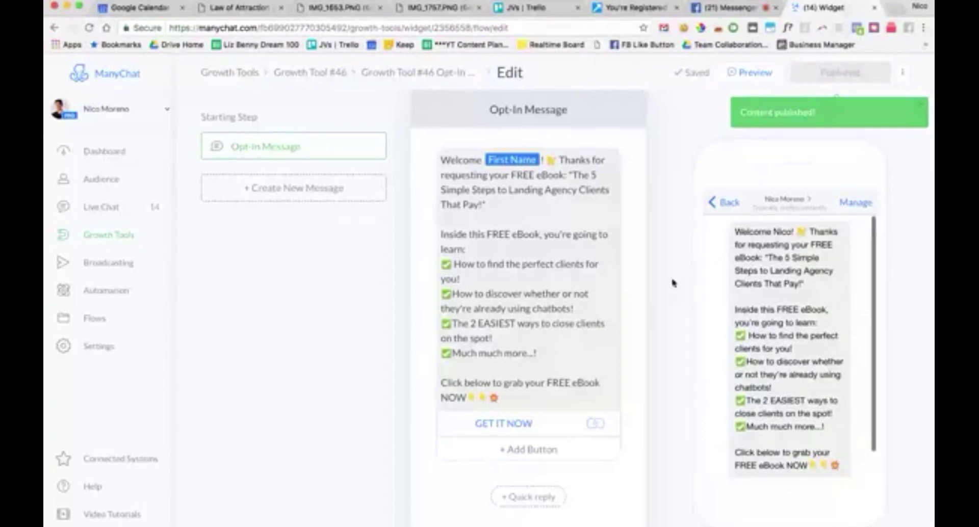
# Create a new sequence named 'Coaching Offer Followup Sequence' under Automation > Sequences
pyautogui.scroll(-1, 532, 200)
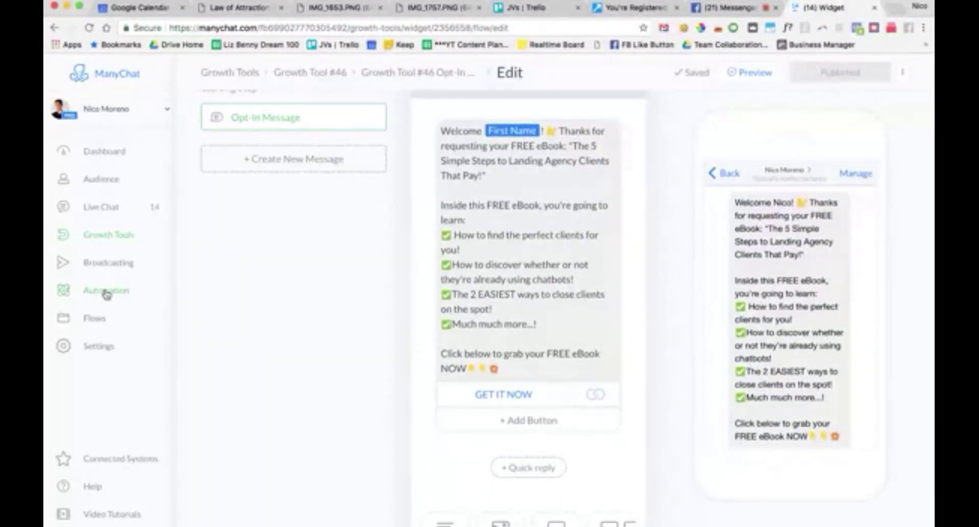
pyautogui.click(106, 295)
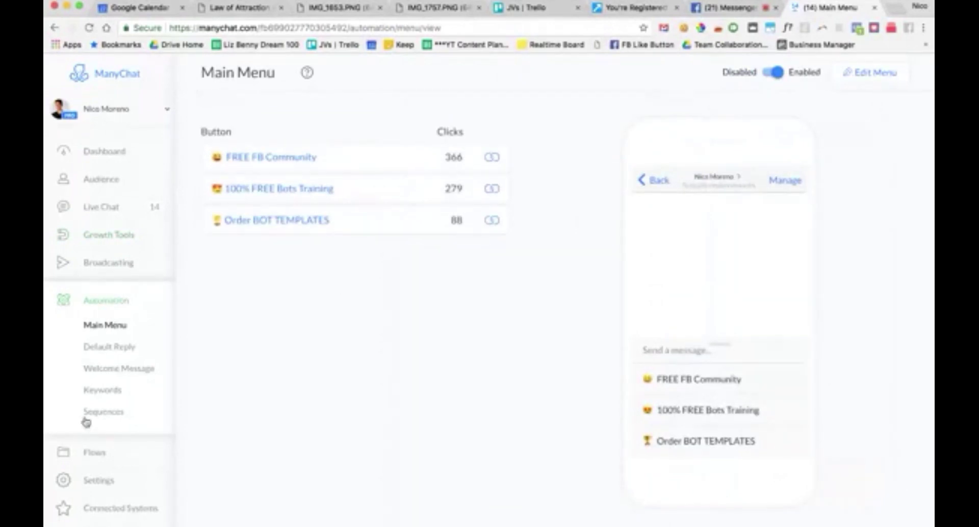
pyautogui.click(103, 413)
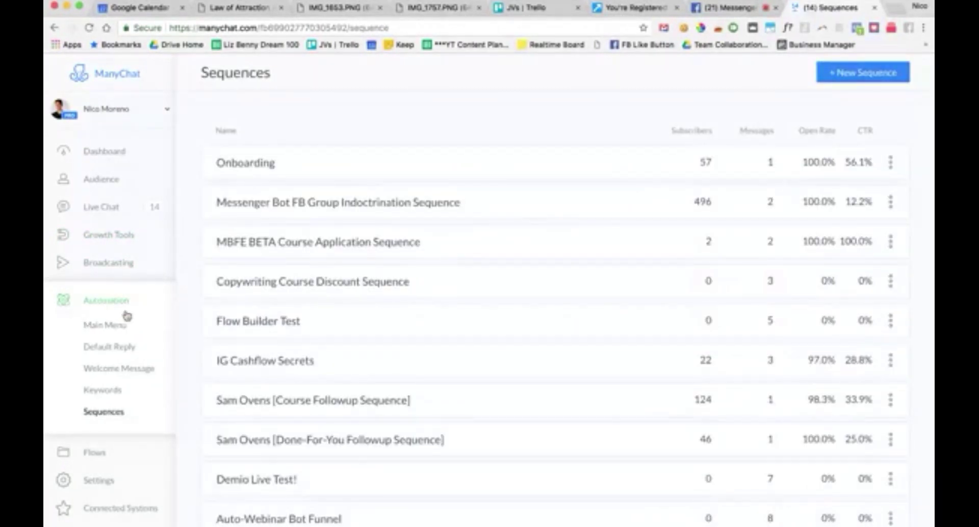
pyautogui.click(882, 72)
pyautogui.write('Coach')
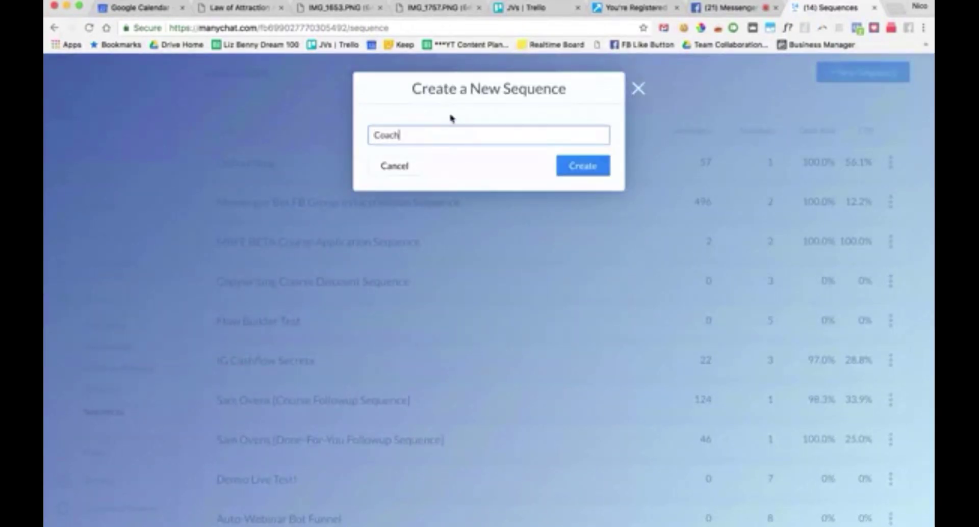
pyautogui.write('ing Offer Followup Sequew')
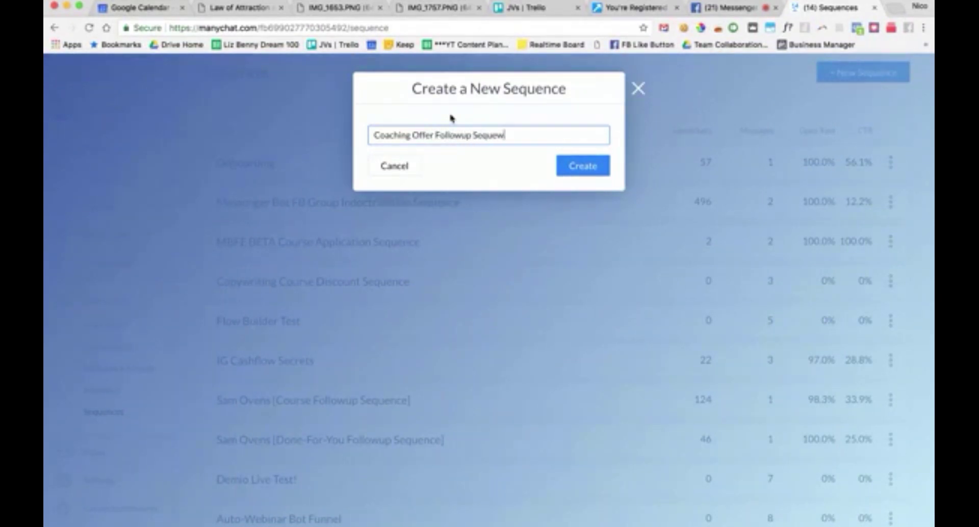
pyautogui.write('nce')
pyautogui.click(587, 166)
# Add four empty messages to the sequence, each scheduled after 1 day
pyautogui.click(544, 153)
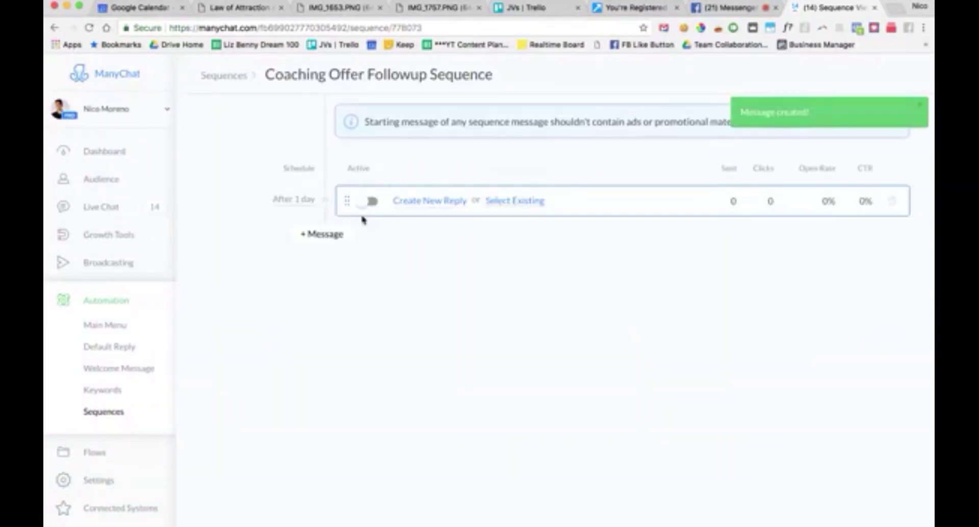
pyautogui.click(341, 234)
pyautogui.click(329, 270)
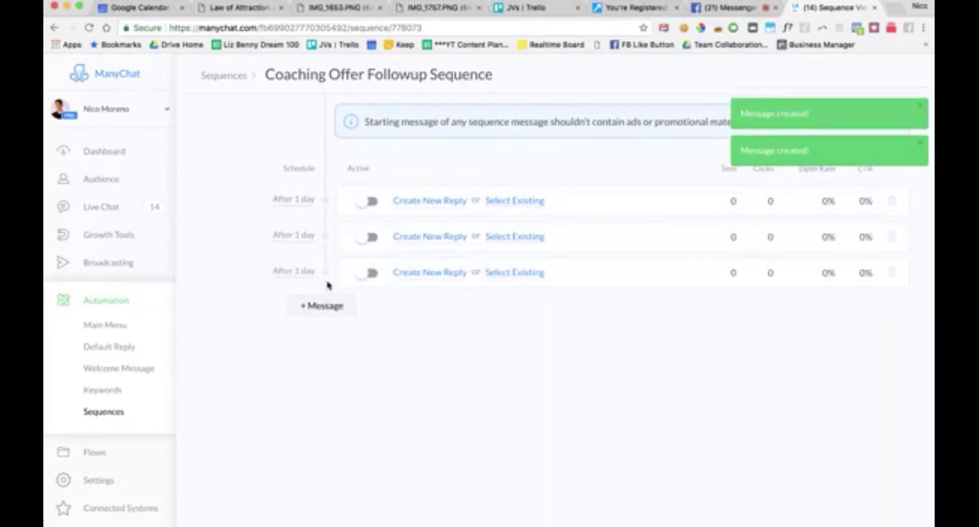
pyautogui.click(328, 307)
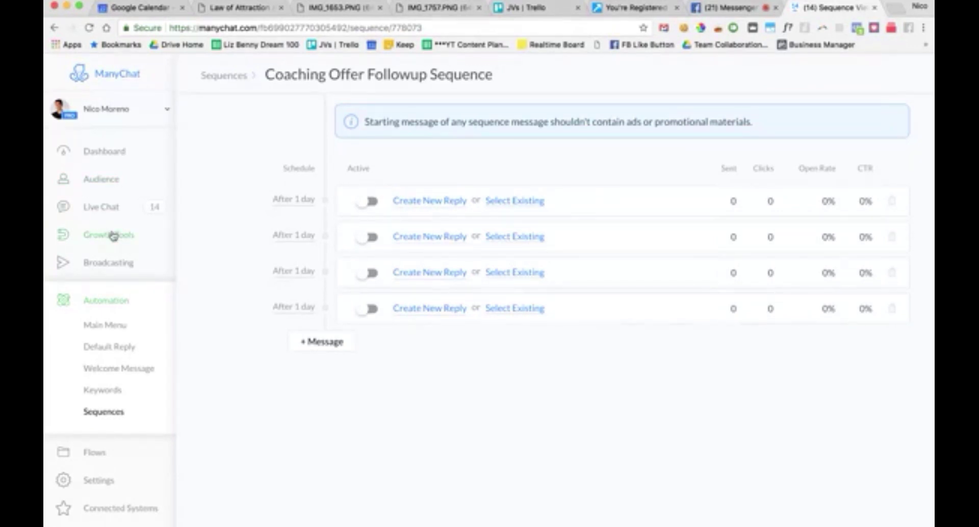
# Retitle Growth Tool #46 'Coaching Offer Test', subscribe users to Coaching Offer Followup Sequence, and save
pyautogui.click(113, 235)
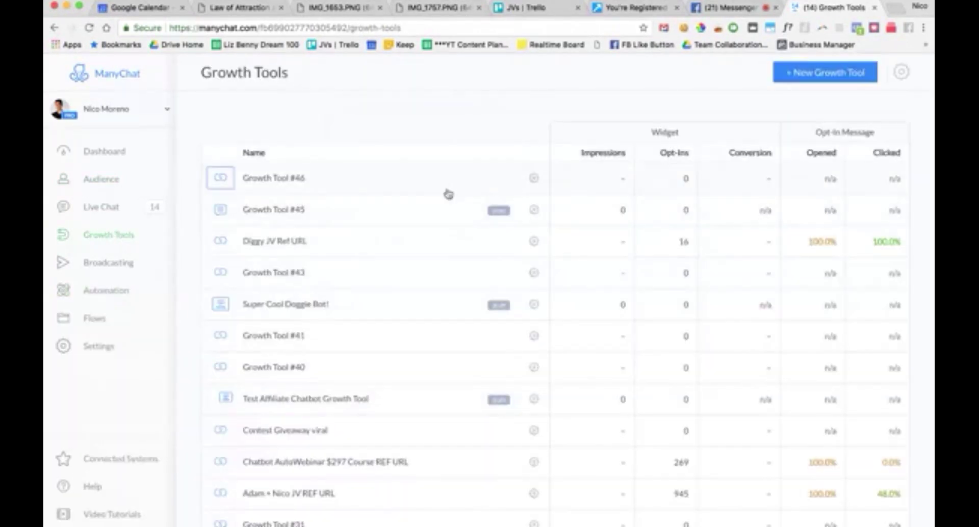
pyautogui.click(315, 182)
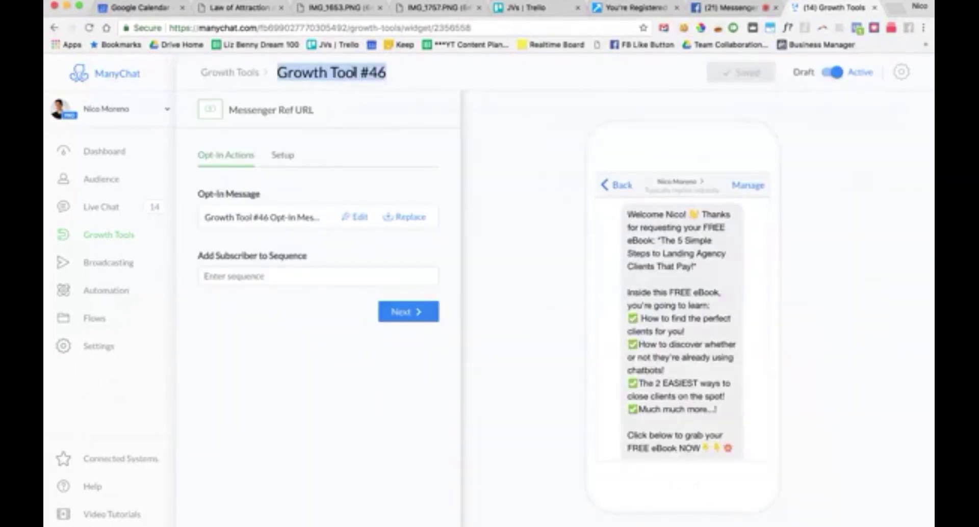
pyautogui.write('Coaching O')
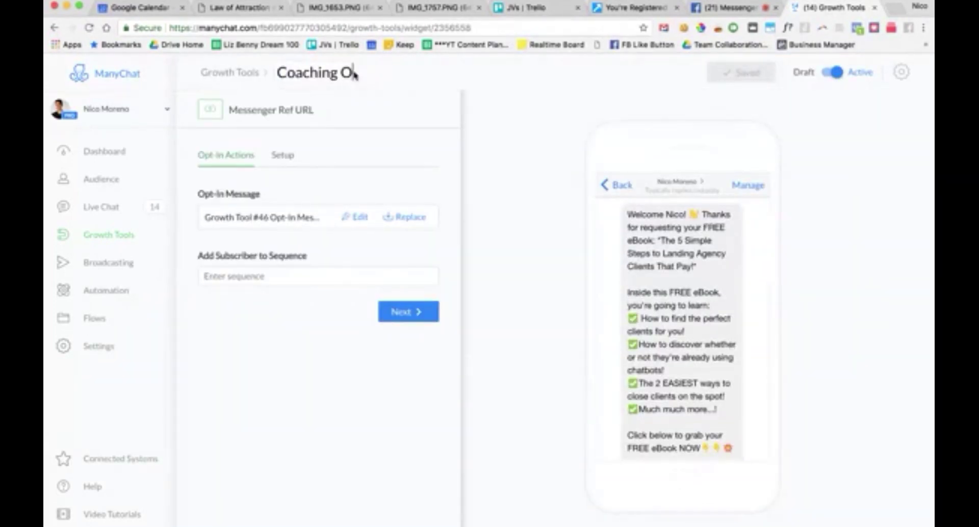
pyautogui.write('ffer Test')
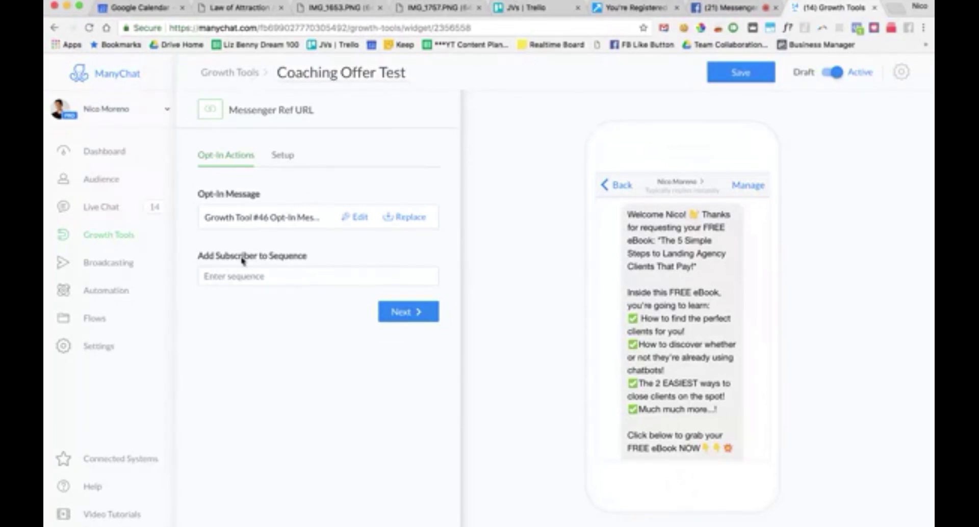
pyautogui.click(243, 275)
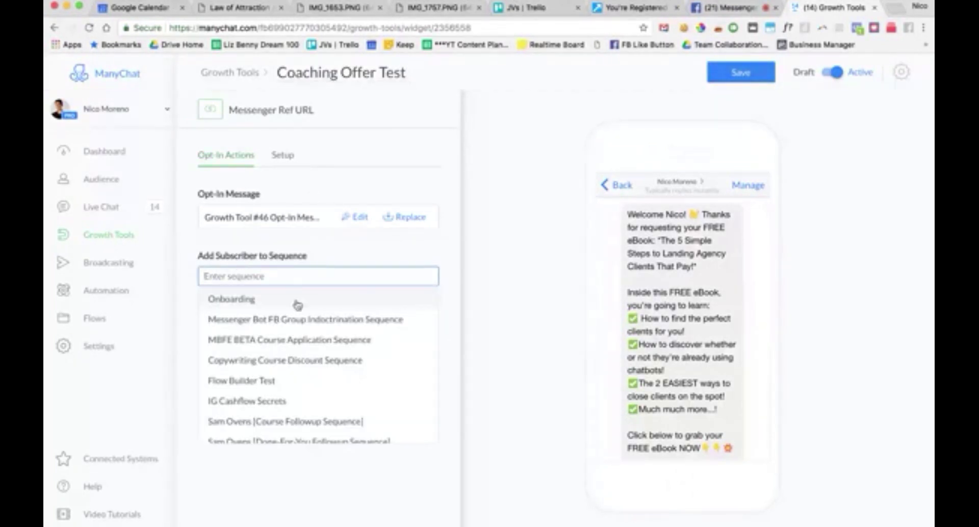
pyautogui.scroll(-5, 295, 304)
pyautogui.click(323, 433)
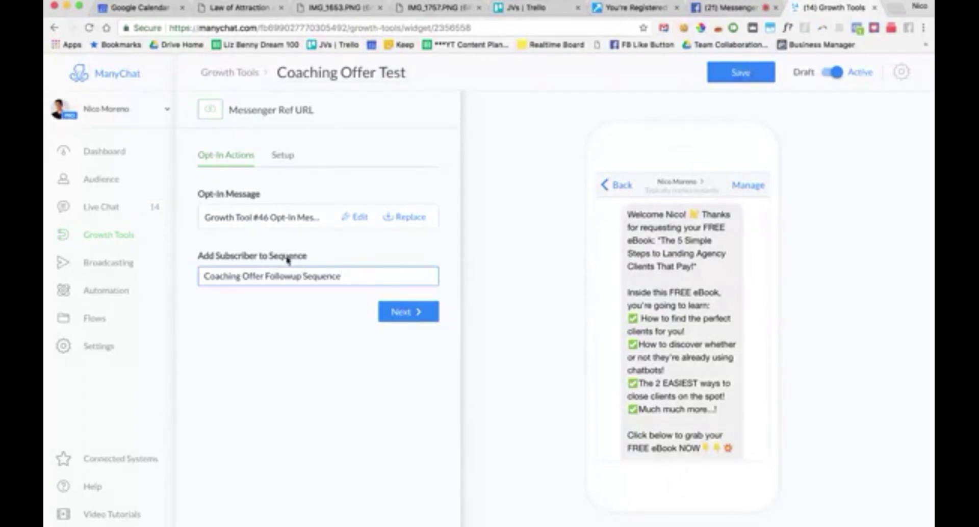
pyautogui.click(741, 73)
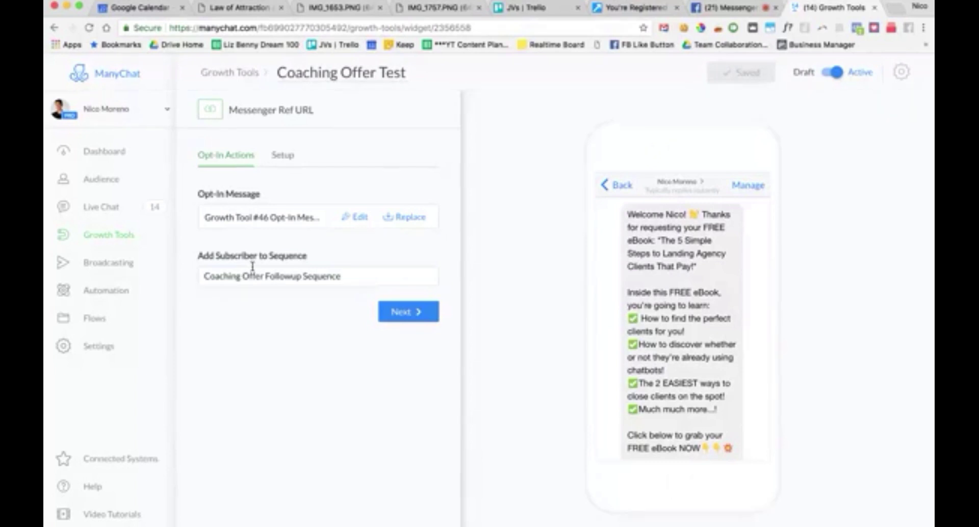
# Open Coaching Offer Followup Sequence, dismiss the error, and open the first message's 'After 1 day' timing
pyautogui.click(123, 295)
pyautogui.click(104, 411)
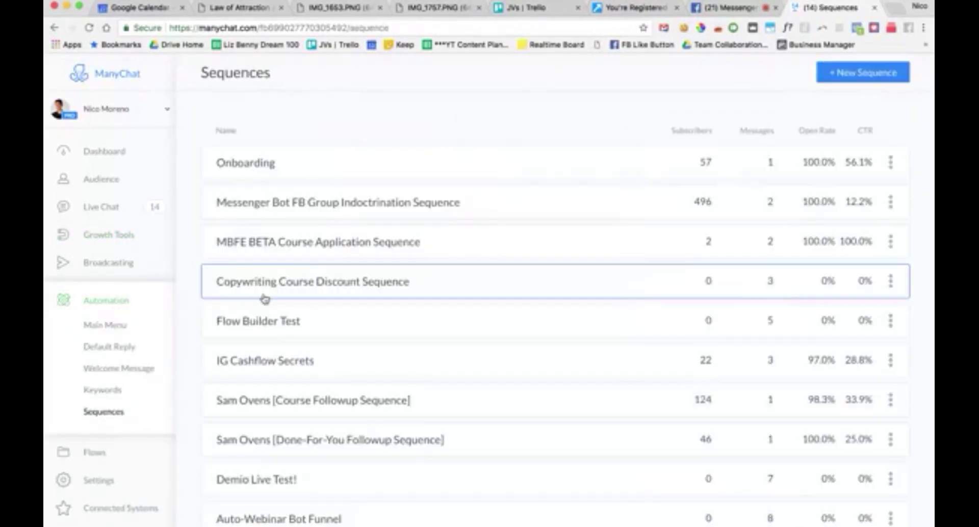
pyautogui.scroll(-5, 278, 387)
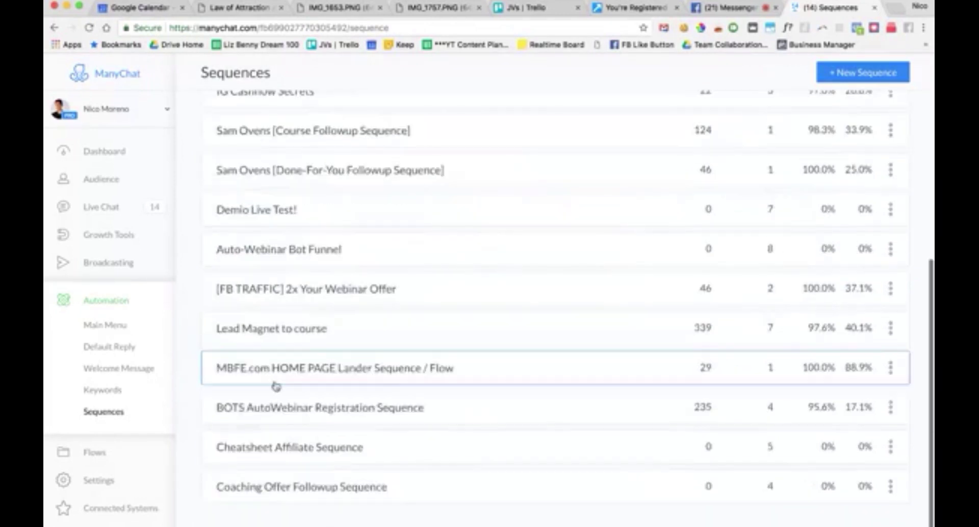
pyautogui.click(292, 491)
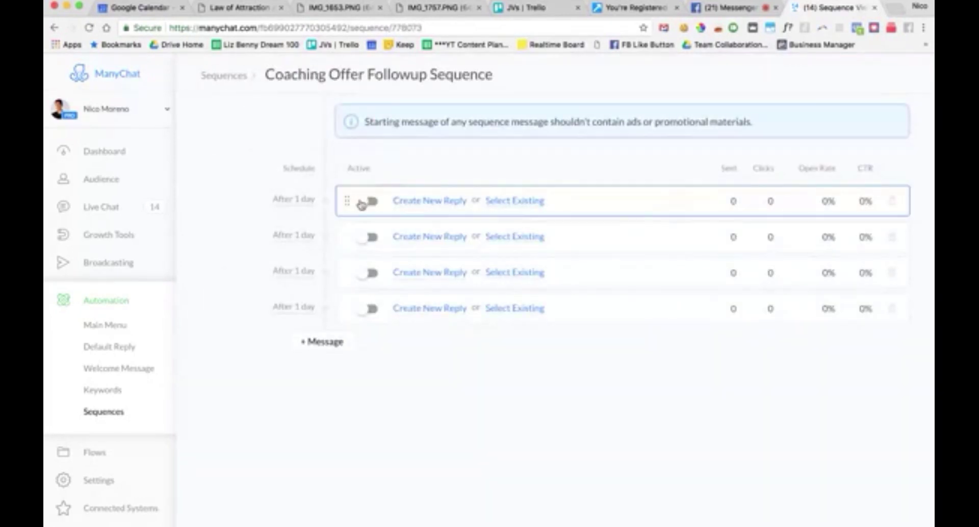
pyautogui.click(363, 203)
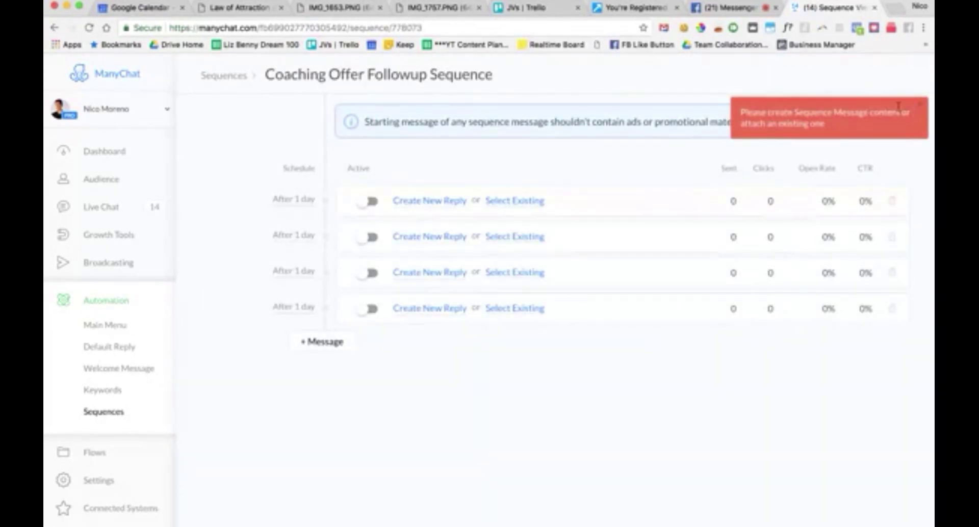
pyautogui.click(920, 105)
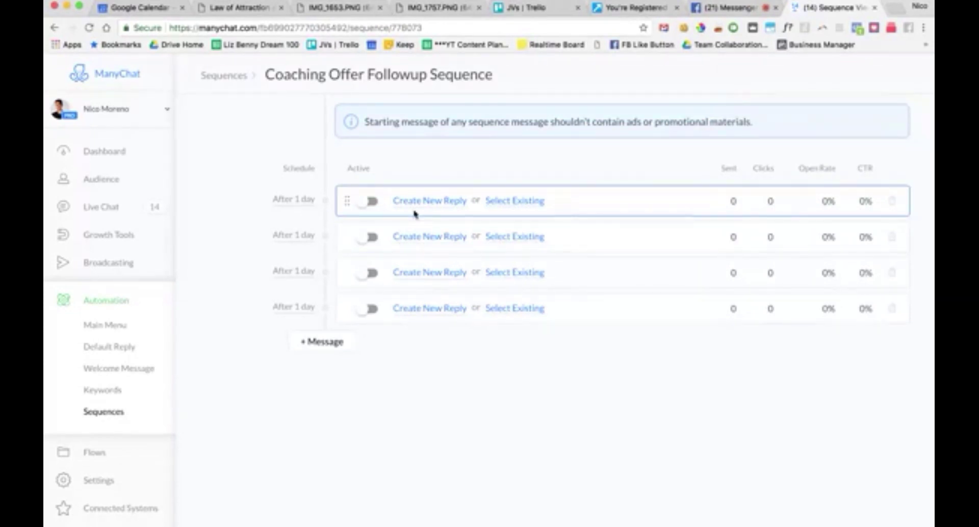
pyautogui.click(300, 201)
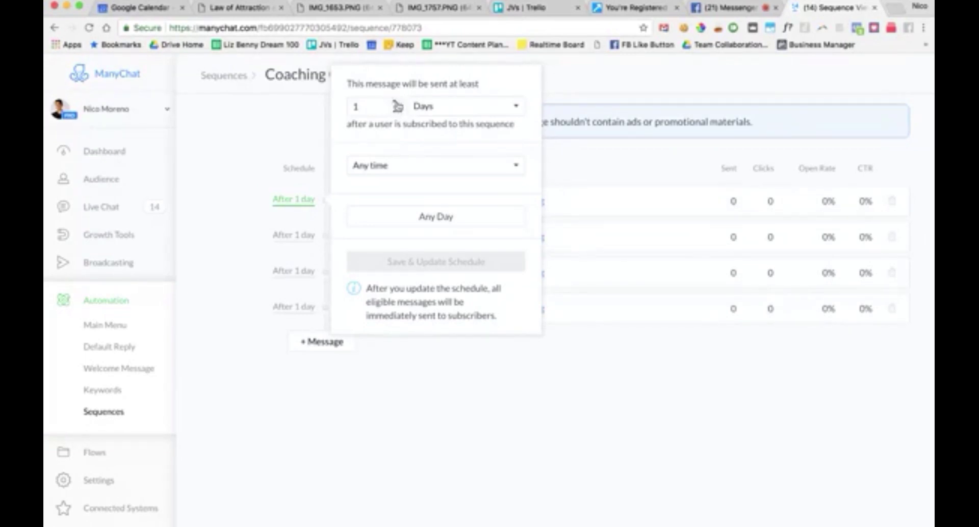
# Change the first message's delay to 15 minutes and save the schedule
pyautogui.click(370, 106)
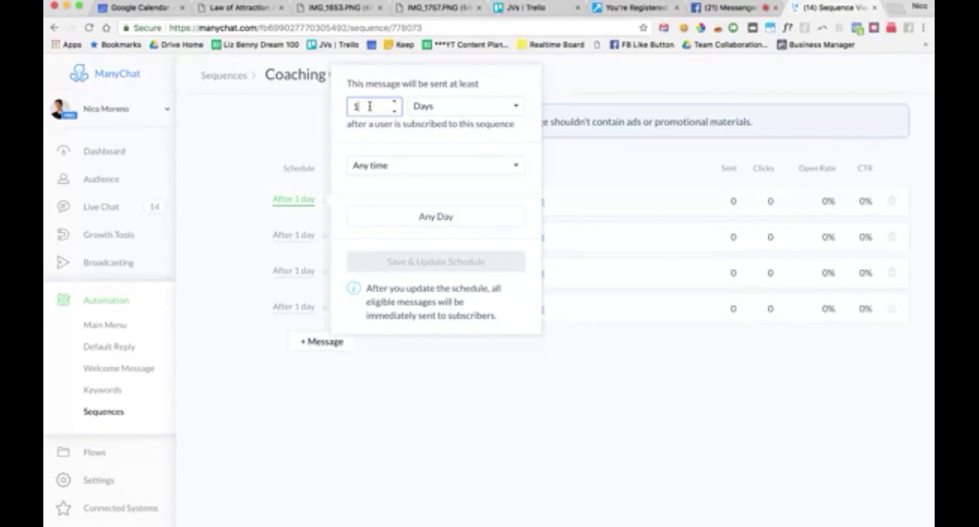
pyautogui.write('5')
pyautogui.press('Tab')
pyautogui.press('m')
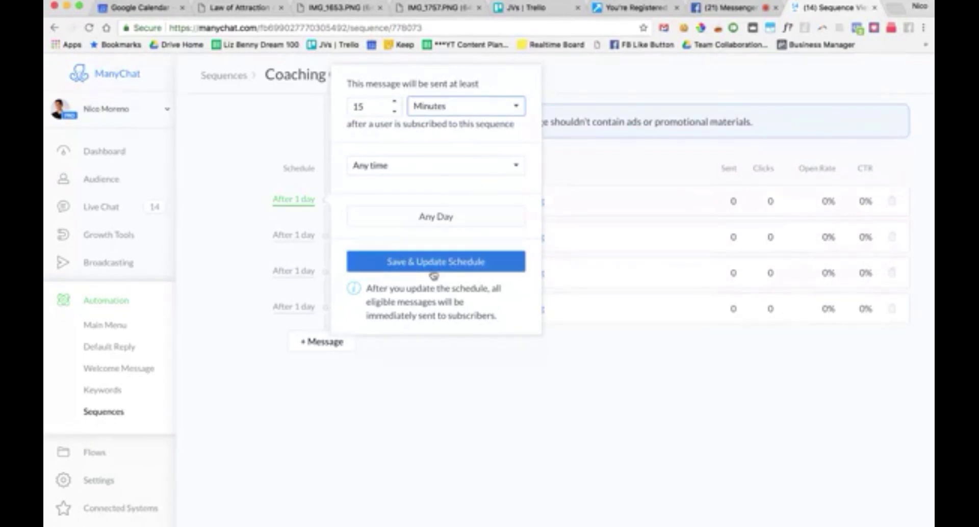
pyautogui.click(427, 259)
pyautogui.click(666, 182)
# Create a new reply for the first sequence message and begin writing its text
pyautogui.click(369, 201)
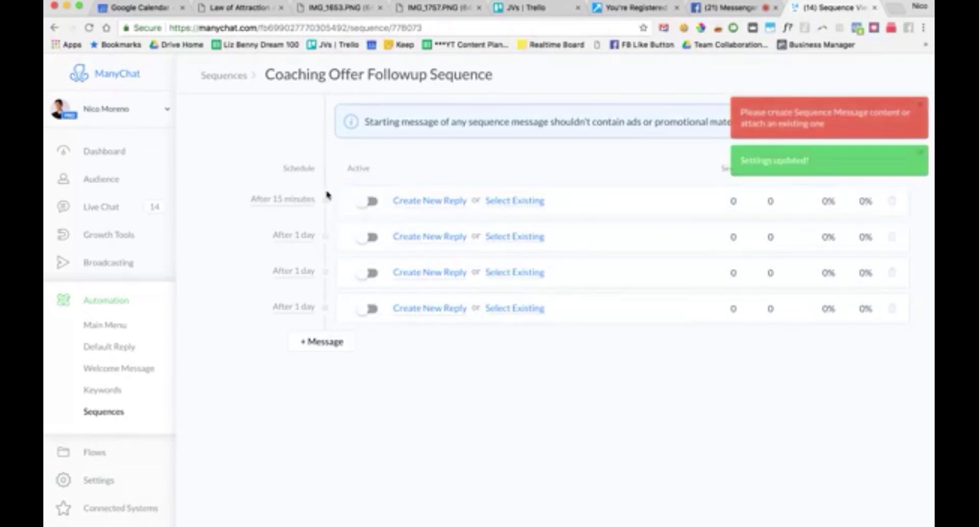
pyautogui.click(438, 204)
pyautogui.click(491, 162)
# Begin the recap message with 'Hey', the subscriber's First Name field and '!'
pyautogui.write('Hey')
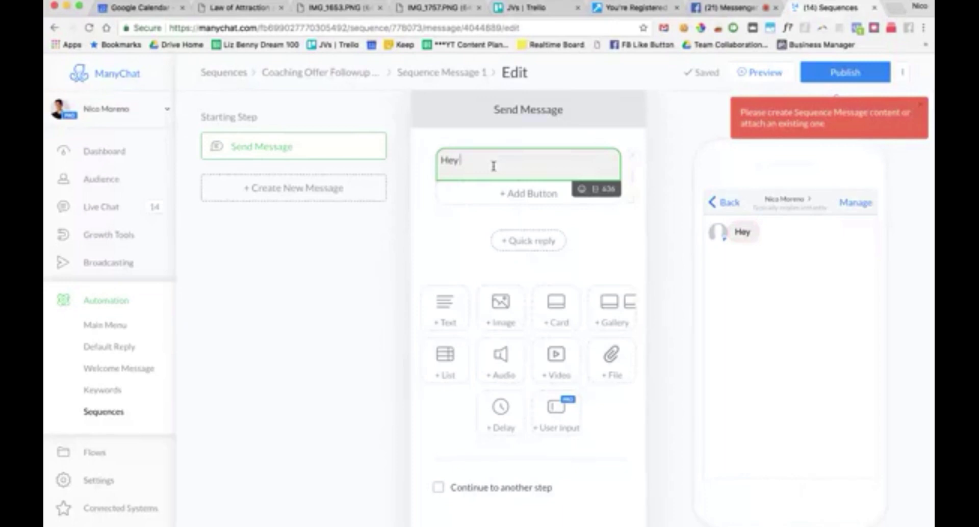
pyautogui.click(593, 190)
pyautogui.click(572, 215)
pyautogui.write('!')
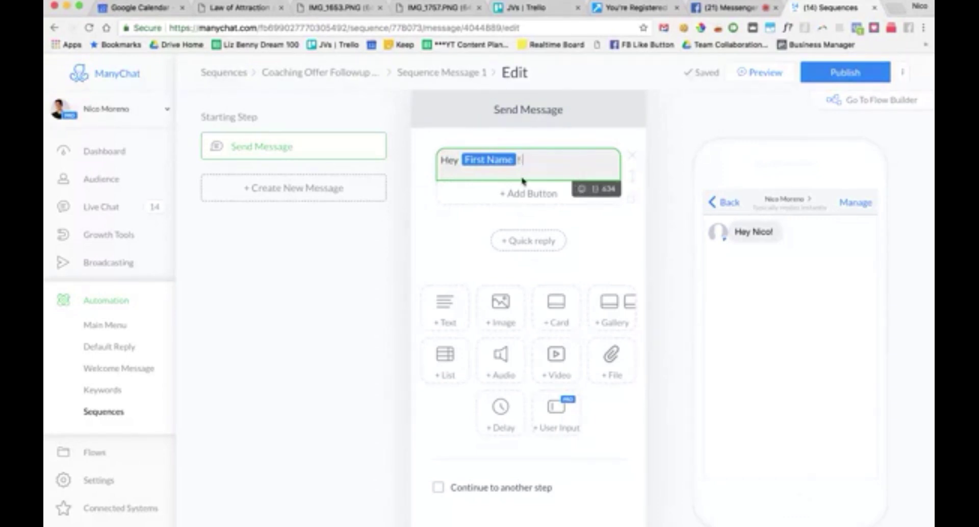
# Add grinning face and clapping hands emojis, then the line 'By now you have learned:'
pyautogui.click(582, 189)
pyautogui.click(577, 258)
pyautogui.click(528, 283)
pyautogui.click(559, 153)
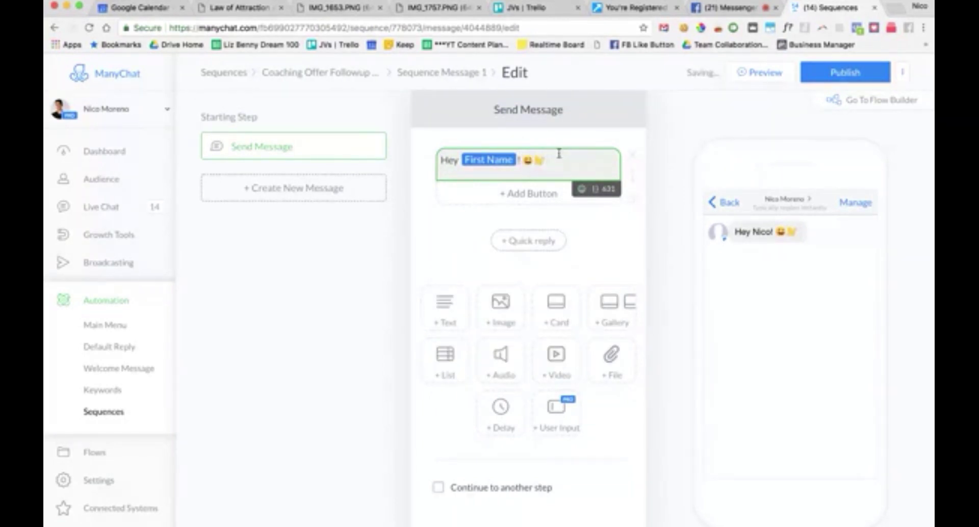
pyautogui.write('By now')
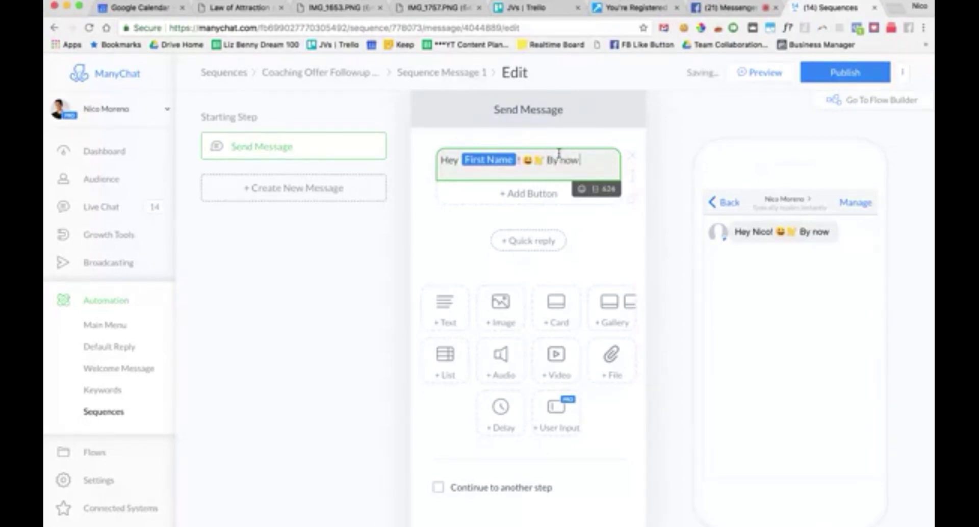
pyautogui.write(' you have learned:')
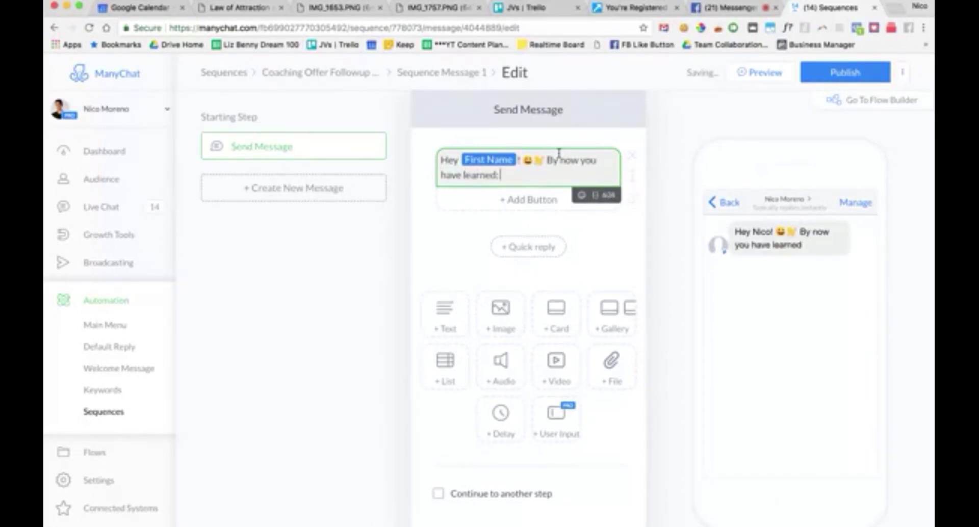
pyautogui.press('Return')
pyautogui.press('Return')
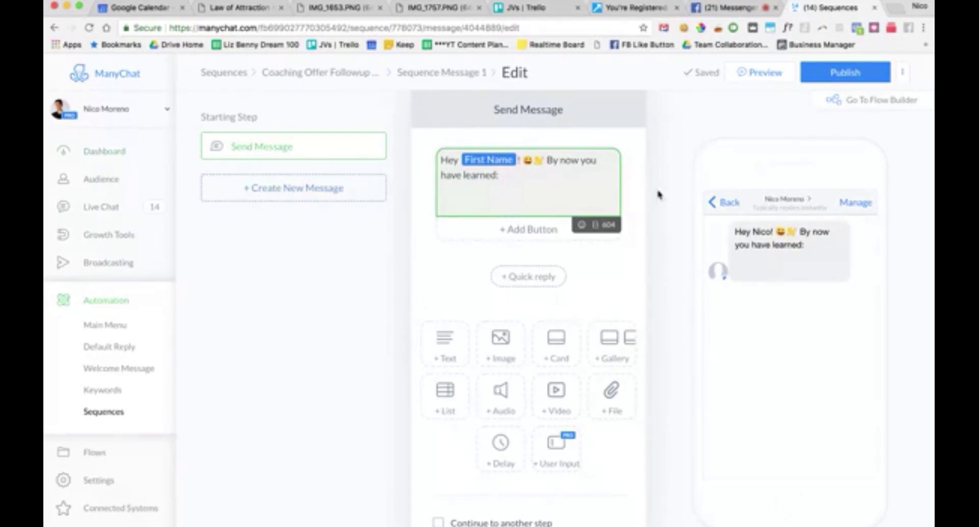
# Insert four ✅ check marks on separate lines, followed by a blank line
pyautogui.click(582, 226)
pyautogui.click(503, 295)
pyautogui.click(503, 294)
pyautogui.click(504, 294)
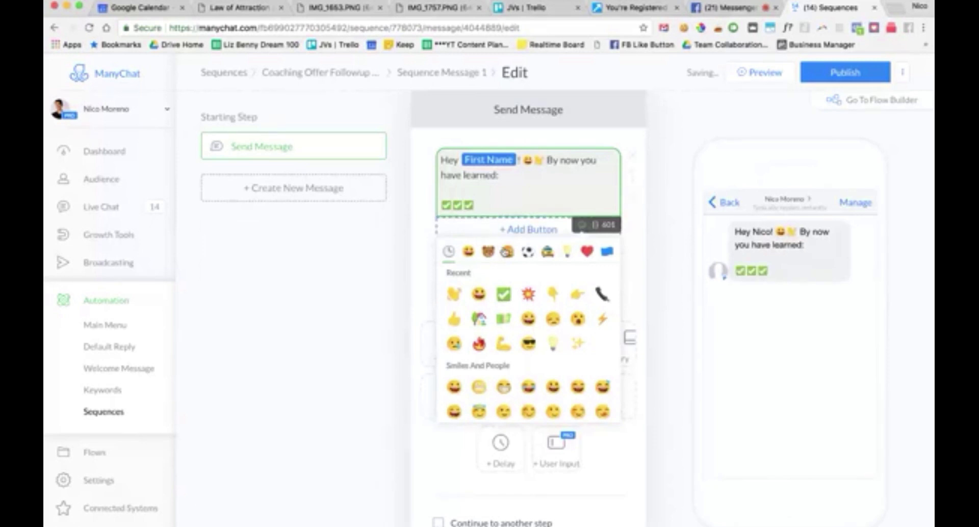
pyautogui.click(503, 294)
pyautogui.click(453, 205)
pyautogui.press('Return')
pyautogui.click(474, 220)
pyautogui.press('Return')
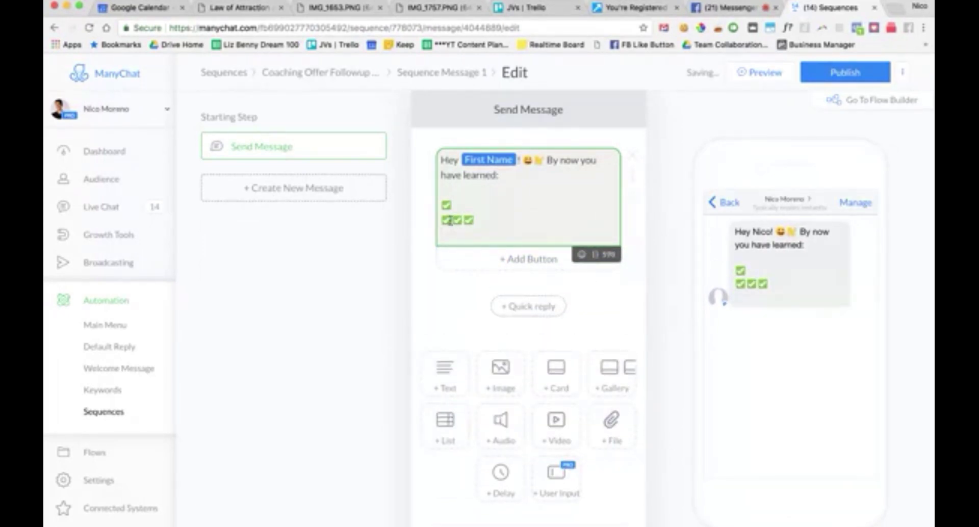
pyautogui.click(449, 221)
pyautogui.press('Return')
pyautogui.click(451, 234)
pyautogui.press('Return')
pyautogui.click(461, 264)
pyautogui.press('Return')
# Type the question 'So what's the next step for you? Do you have a plan to achieve X in the next 30 days?'
pyautogui.write('Do you have aplied to')
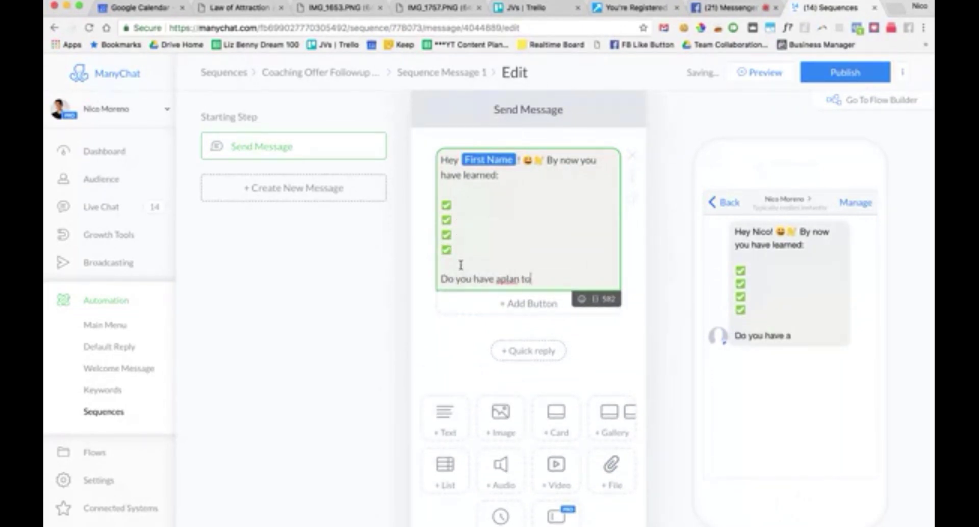
pyautogui.press('BackSpace')
pyautogui.press('BackSpace')
pyautogui.press('BackSpace')
pyautogui.press('BackSpace')
pyautogui.press('BackSpace')
pyautogui.press('BackSpace')
pyautogui.press('BackSpace')
pyautogui.press('Escape')
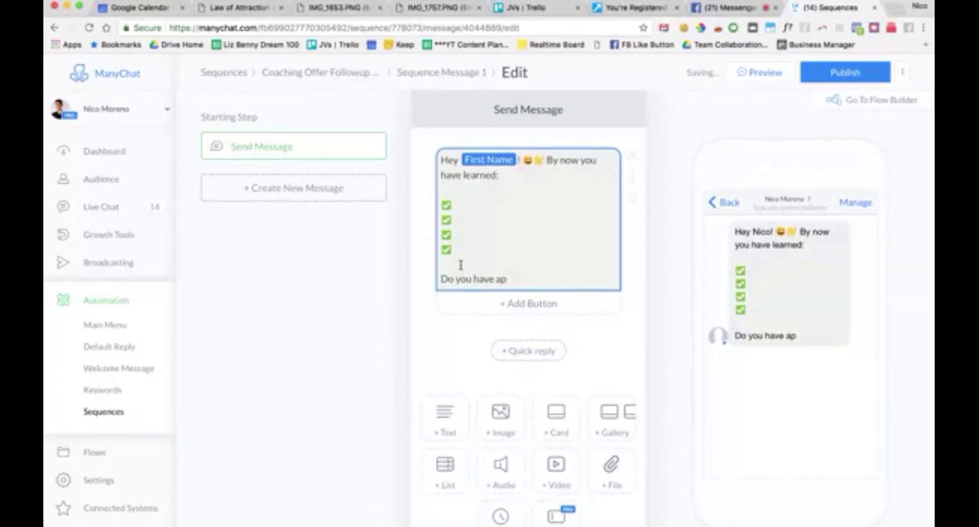
pyautogui.click(507, 279)
pyautogui.moveTo(507, 279); pyautogui.dragTo(441, 279)
pyautogui.write("So what's the next")
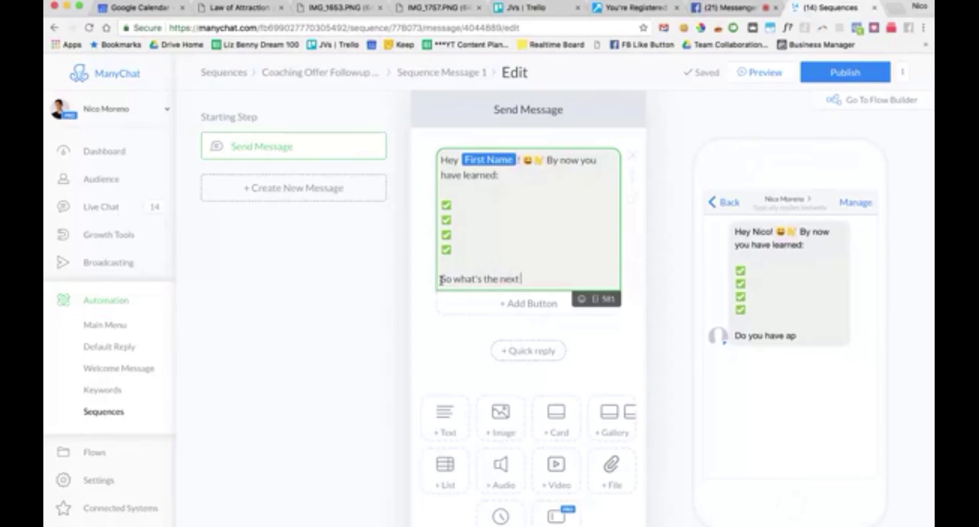
pyautogui.write(' step for you? Do')
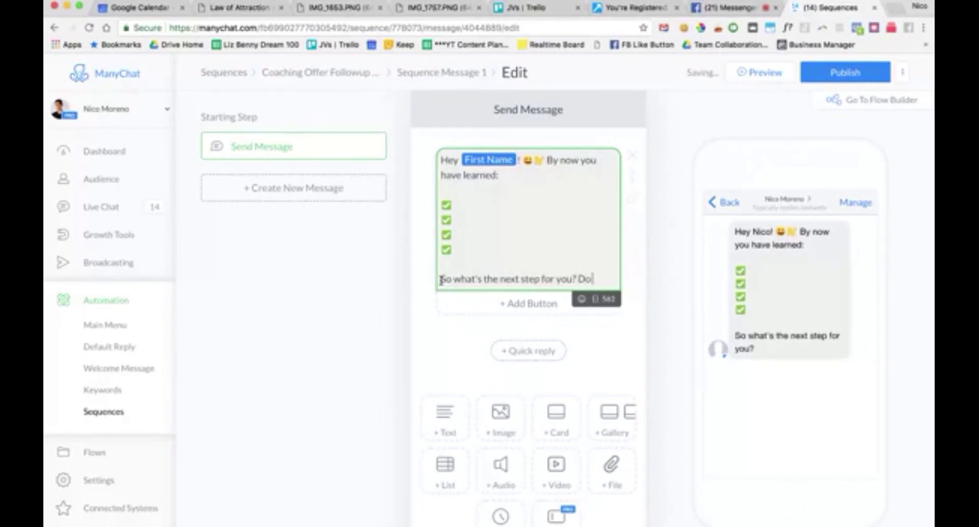
pyautogui.write(' you have a plan to ')
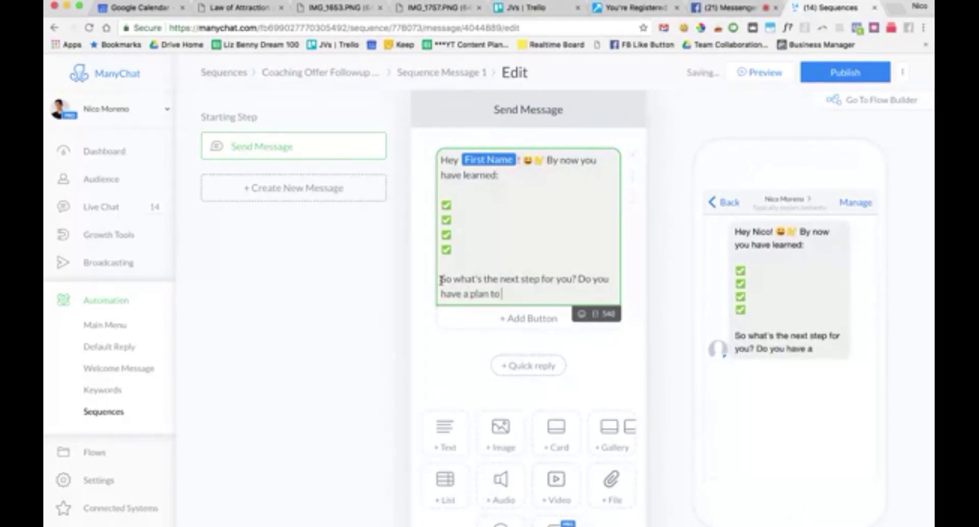
pyautogui.write('achieve')
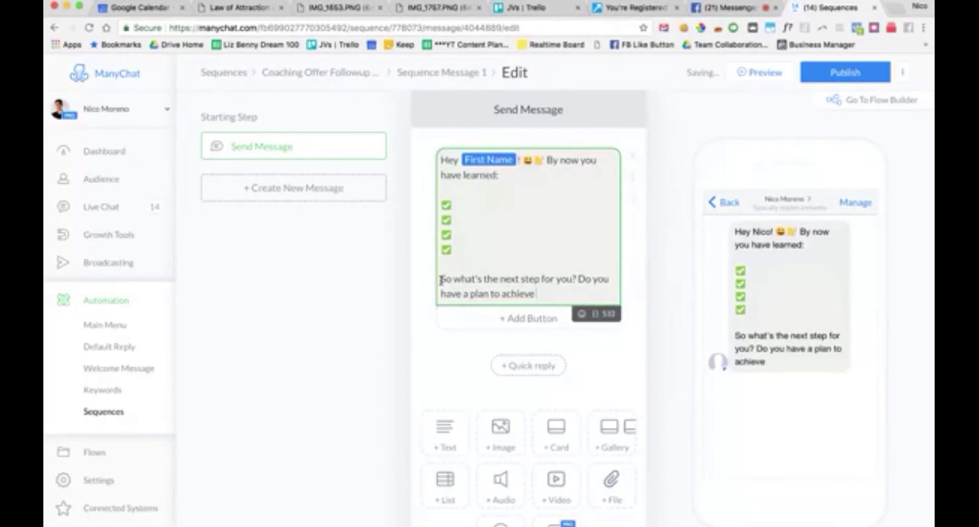
pyautogui.write(' X in the ne')
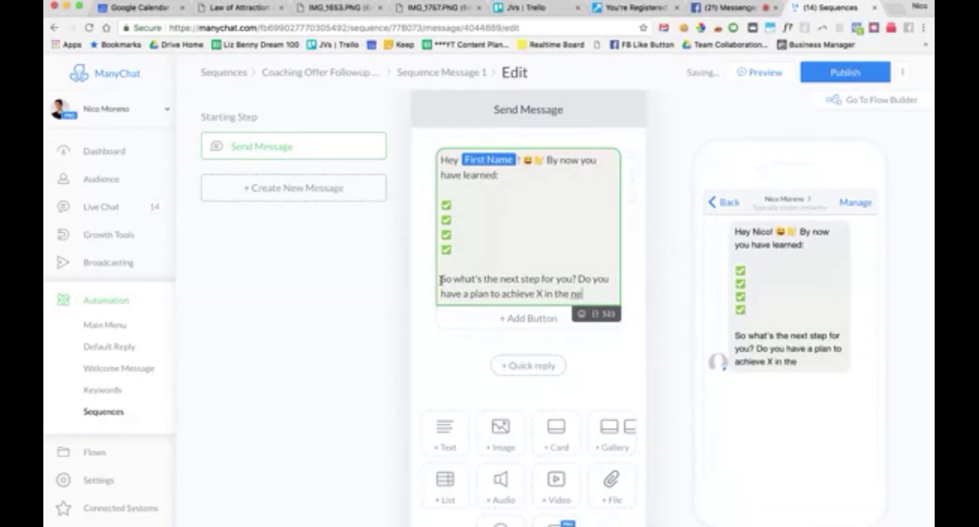
pyautogui.write('xt 30 days?')
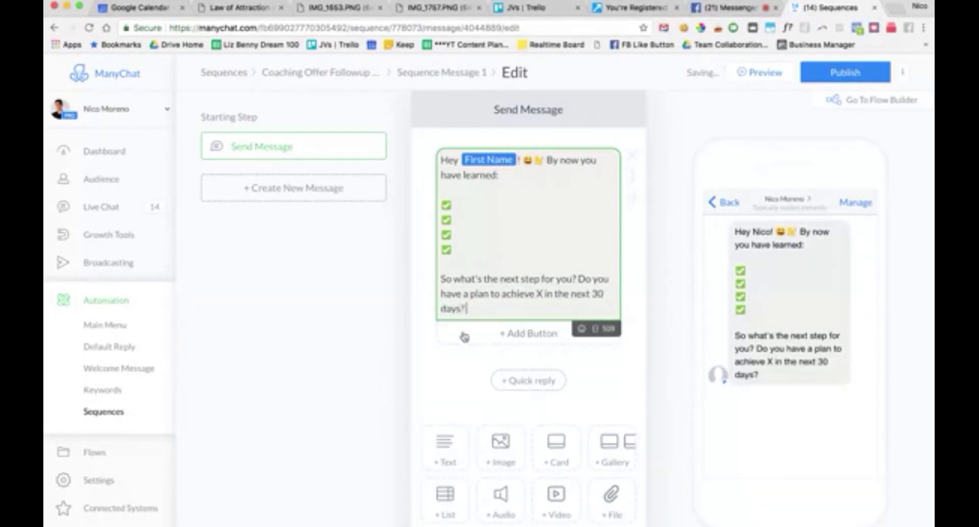
# Check the X placeholder, then publish the recap message and dismiss the confirmation
pyautogui.doubleClick(539, 293)
pyautogui.click(491, 308)
pyautogui.click(839, 77)
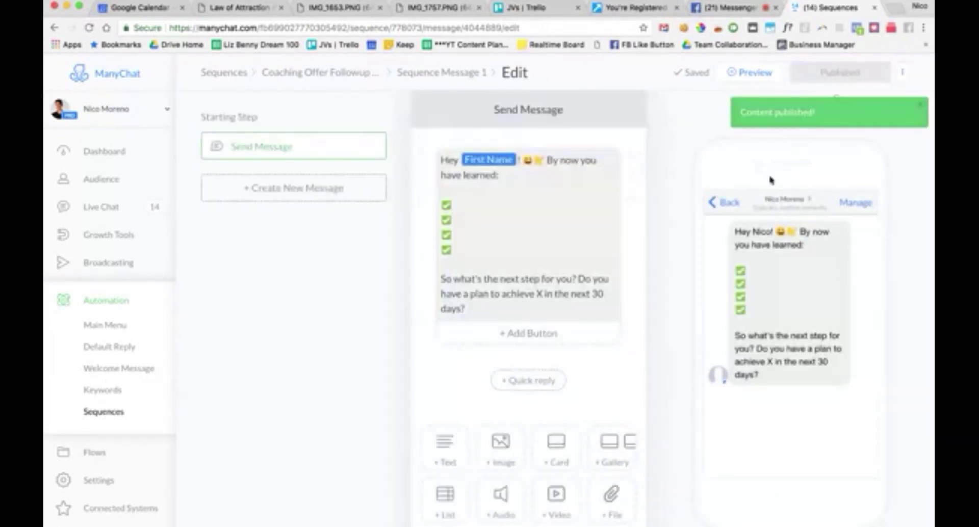
pyautogui.click(921, 104)
# In the flow builder, add YES! and NO! buttons and link YES! to a new message step
pyautogui.click(873, 102)
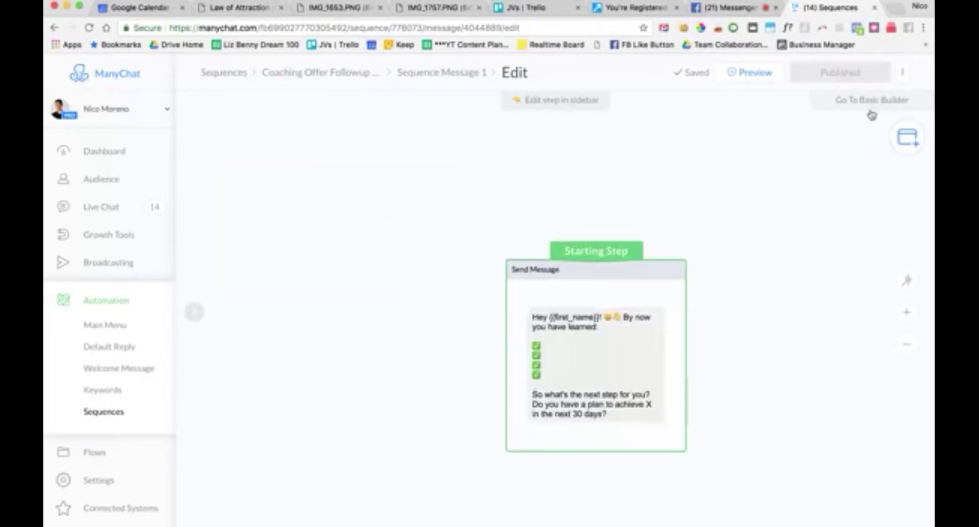
pyautogui.click(609, 396)
pyautogui.click(281, 333)
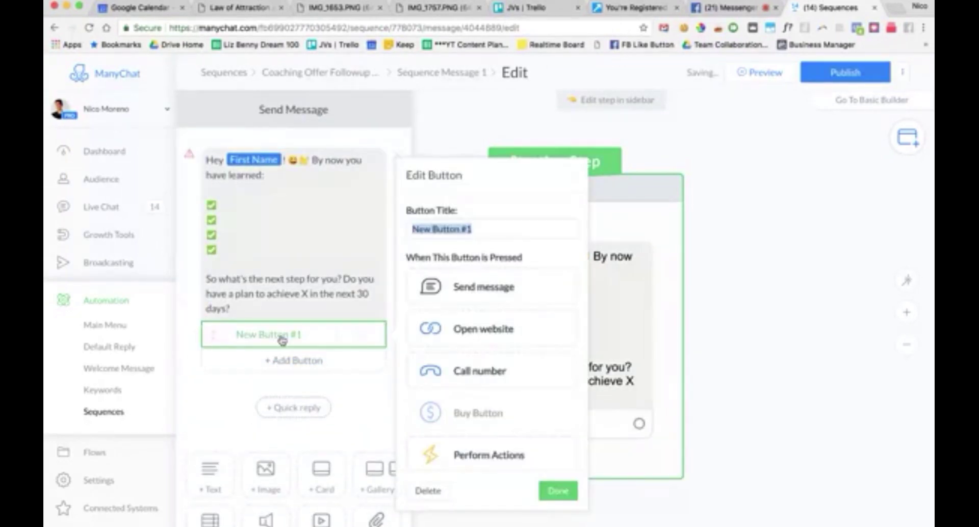
pyautogui.write('YES!')
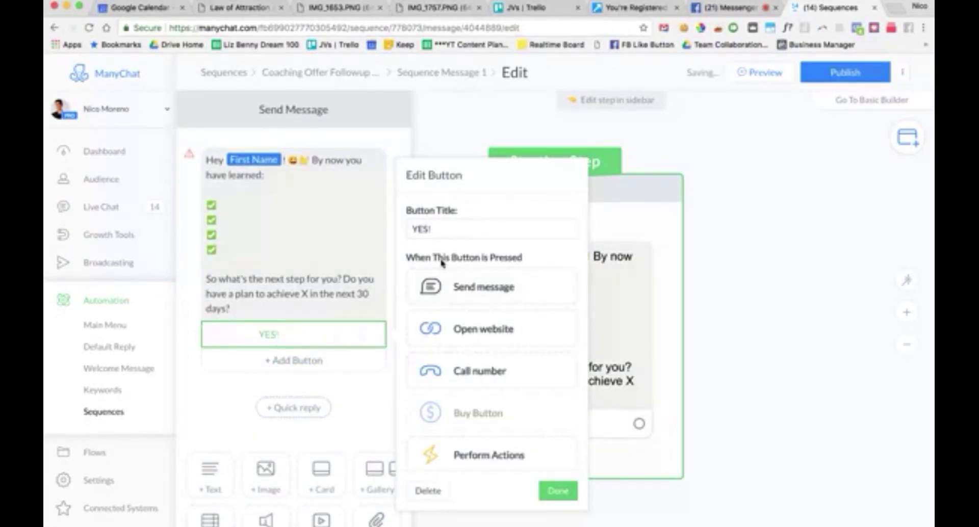
pyautogui.click(316, 358)
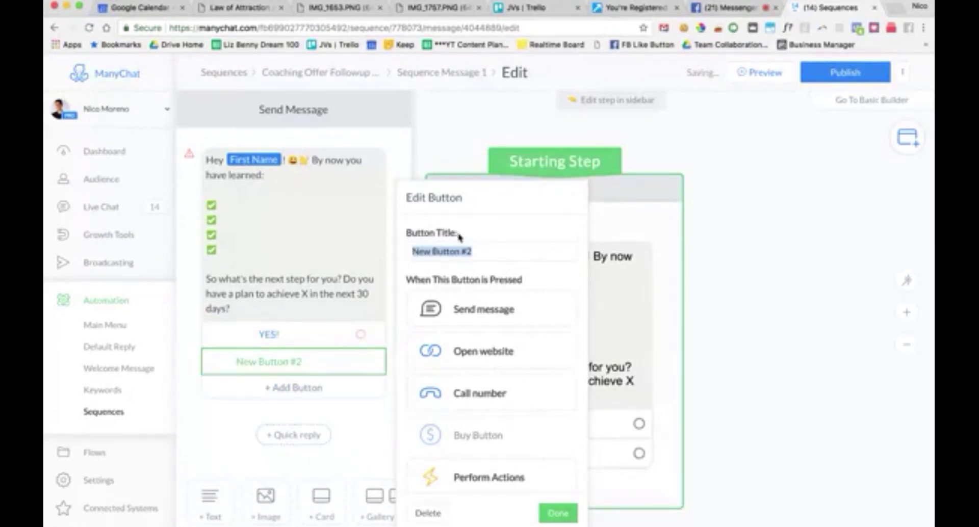
pyautogui.write('NO!')
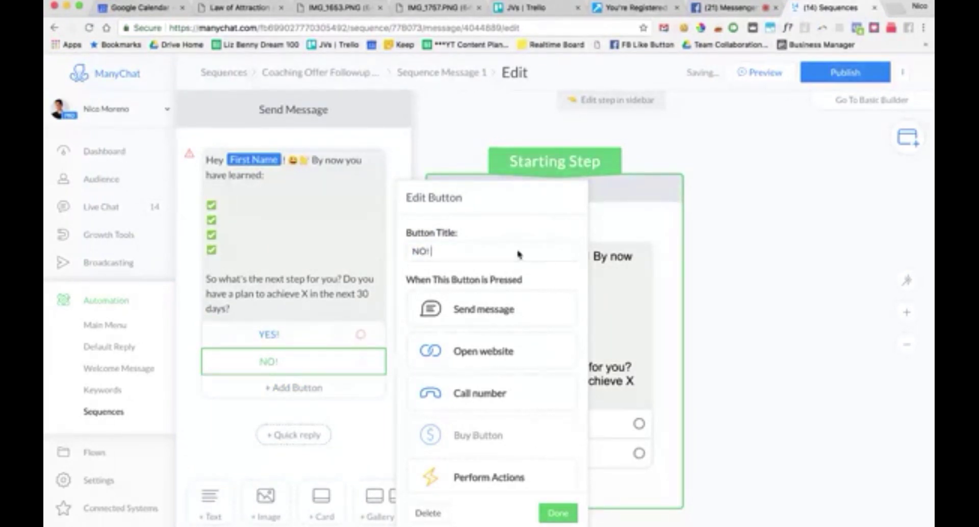
pyautogui.click(660, 421)
pyautogui.moveTo(638, 424); pyautogui.dragTo(742, 336)
pyautogui.click(782, 233)
# Write 'That's great!…' offering additional support and mentioning 5 new clients this month
pyautogui.click(317, 155)
pyautogui.write("That's great")
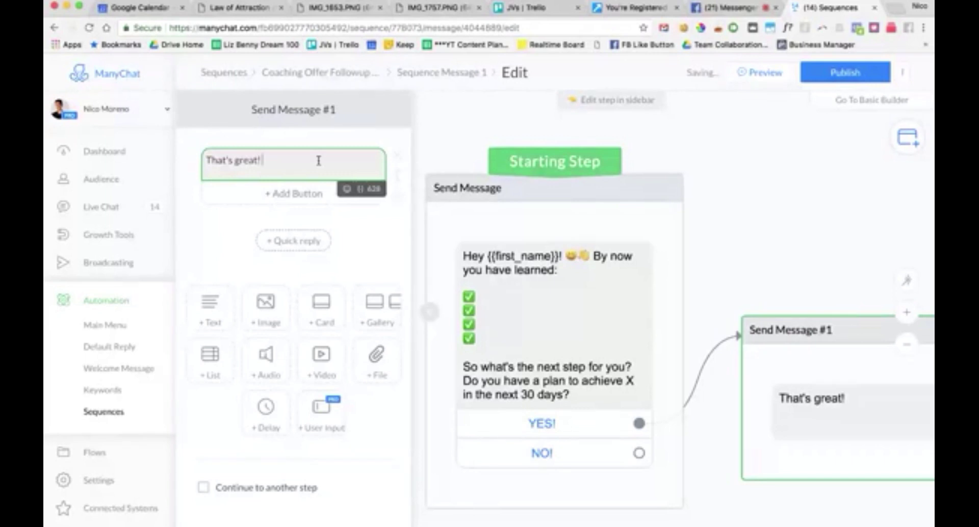
pyautogui.write("! I'm so happy to hear that, if you feel you need sad")
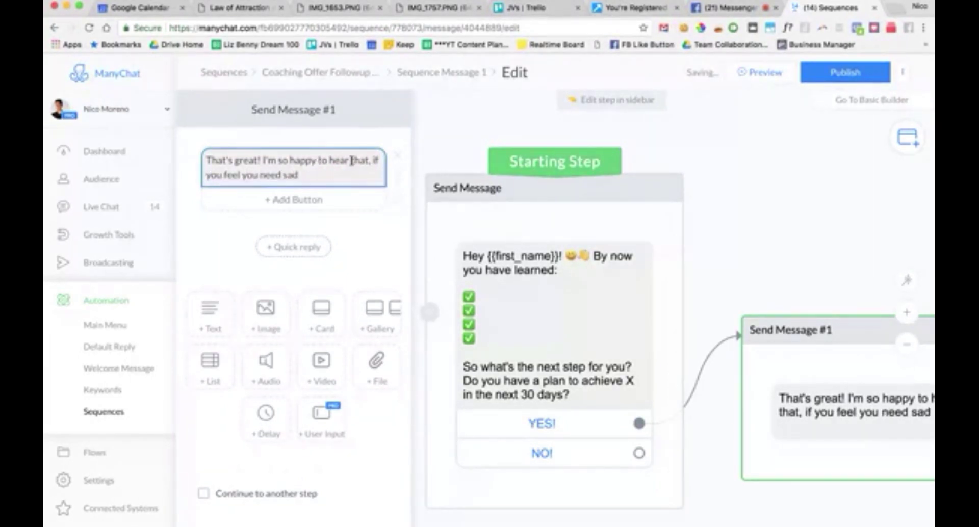
pyautogui.press('BackSpace')
pyautogui.press('BackSpace')
pyautogui.press('BackSpace')
pyautogui.write('additional support or want to fast-trac')
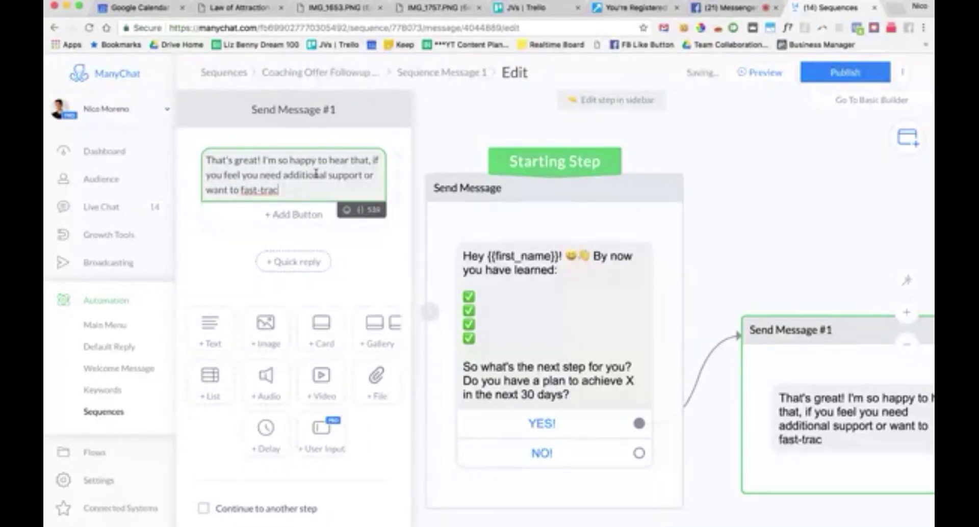
pyautogui.write("your results, I'm accepting")
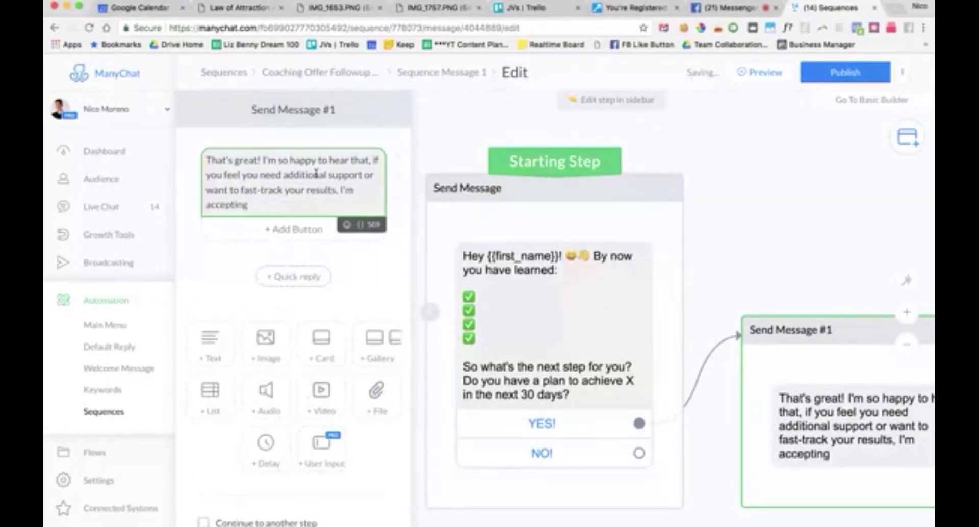
pyautogui.write(' 5 new clients this month.')
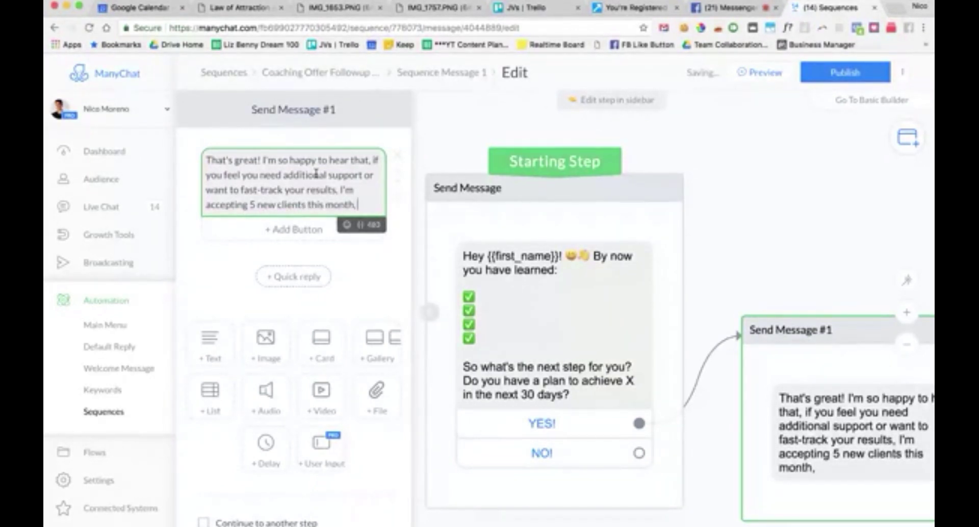
pyautogui.press('BackSpace')
pyautogui.write('.')
pyautogui.press('Return')
pyautogui.press('Return')
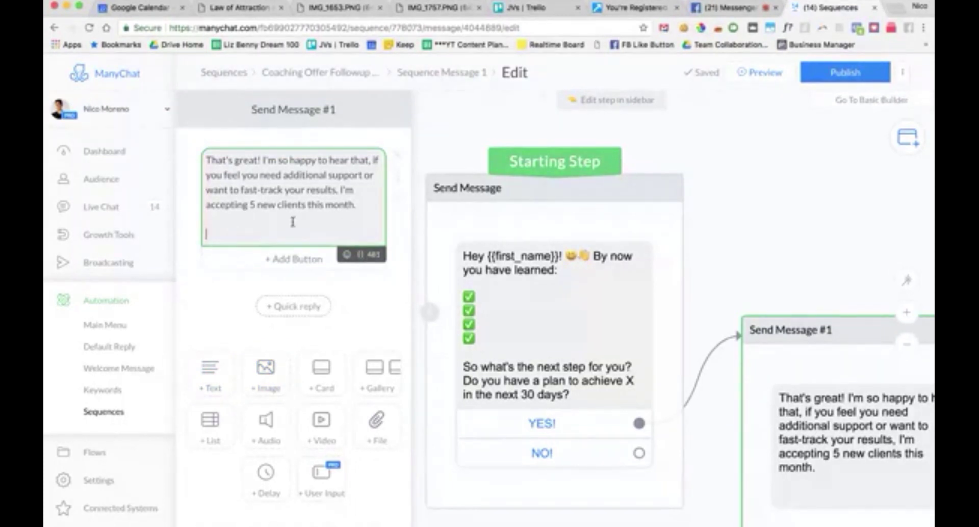
# Add 'Click below to book a free strategy session to see how I can help you…'
pyautogui.moveTo(796, 342); pyautogui.dragTo(796, 201)
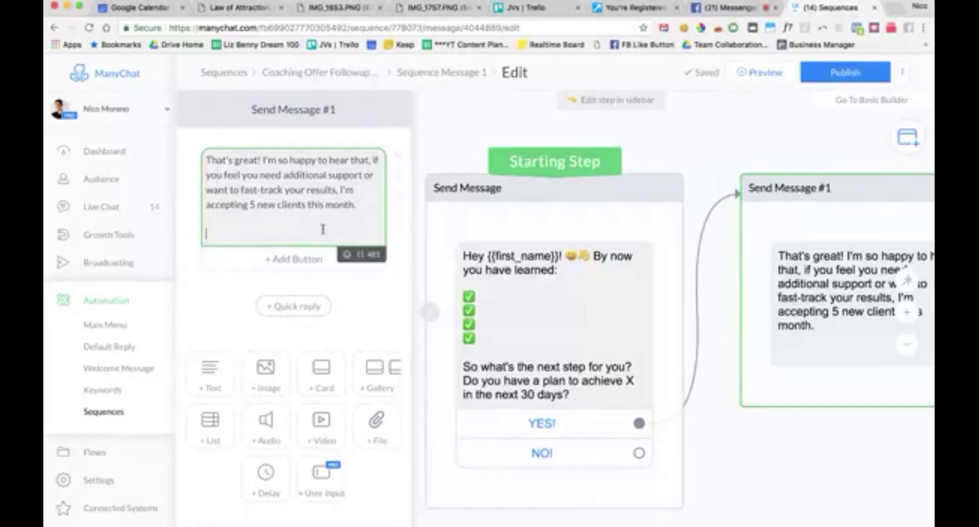
pyautogui.write('ZClick below')
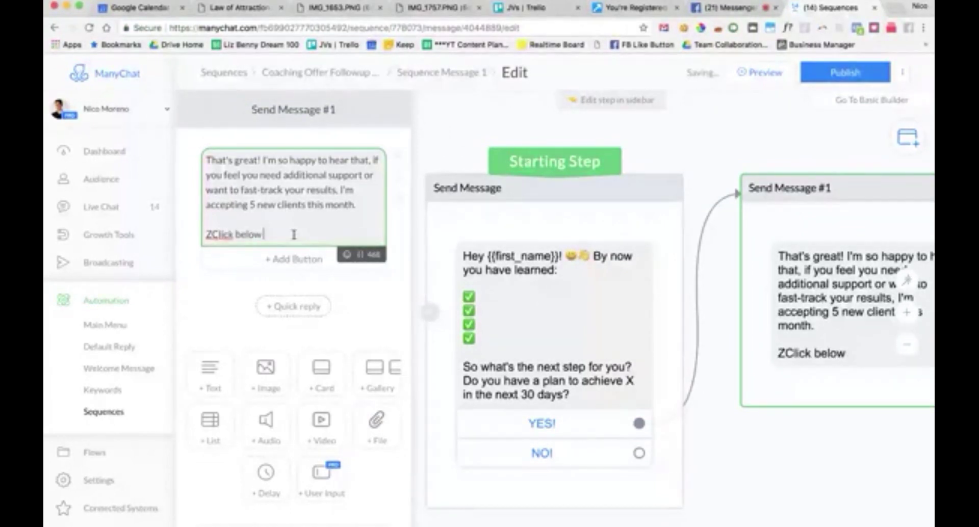
pyautogui.moveTo(294, 236); pyautogui.dragTo(199, 237)
pyautogui.write('Click ')
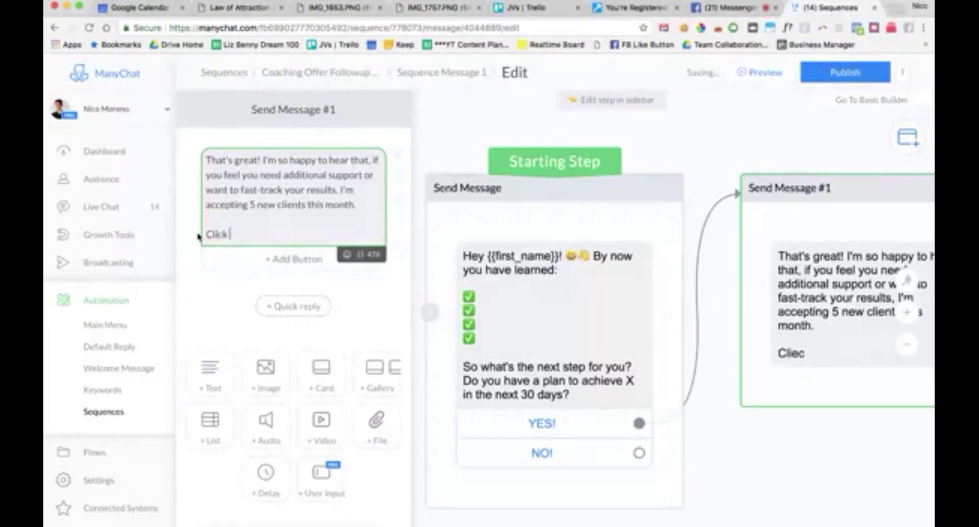
pyautogui.write('below to book a')
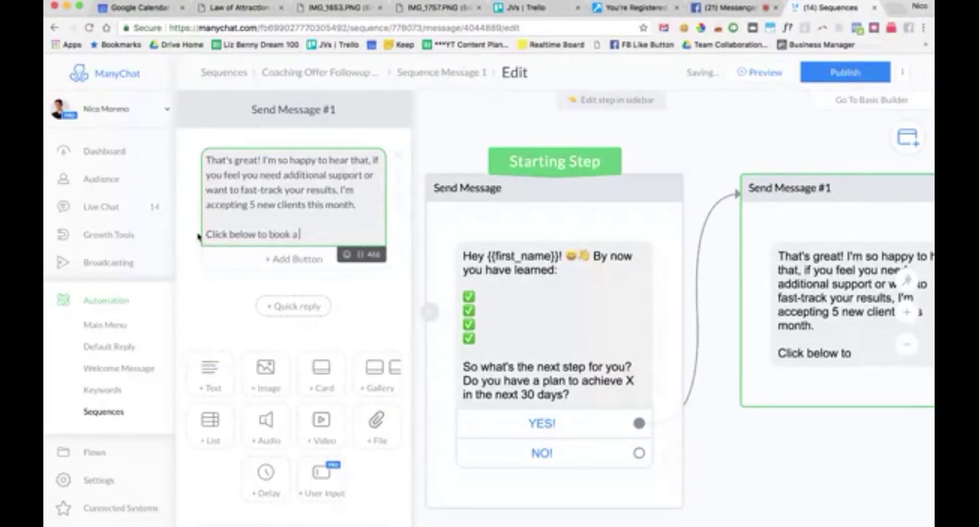
pyautogui.write(' free strategy')
pyautogui.write(' sees')
pyautogui.write('sion to see')
pyautogui.write(' how I can he')
pyautogui.write("lp you and if we're a good")
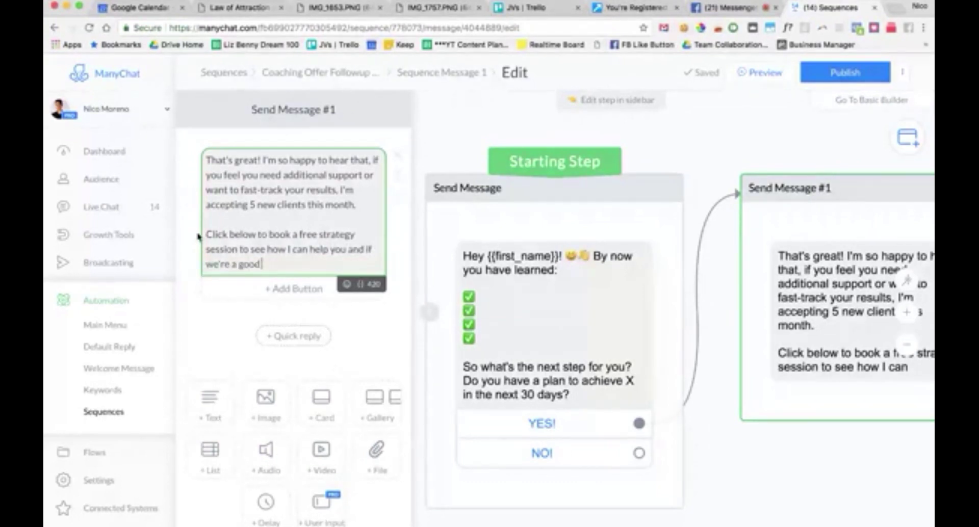
pyautogui.write(' fit to work togetrh')
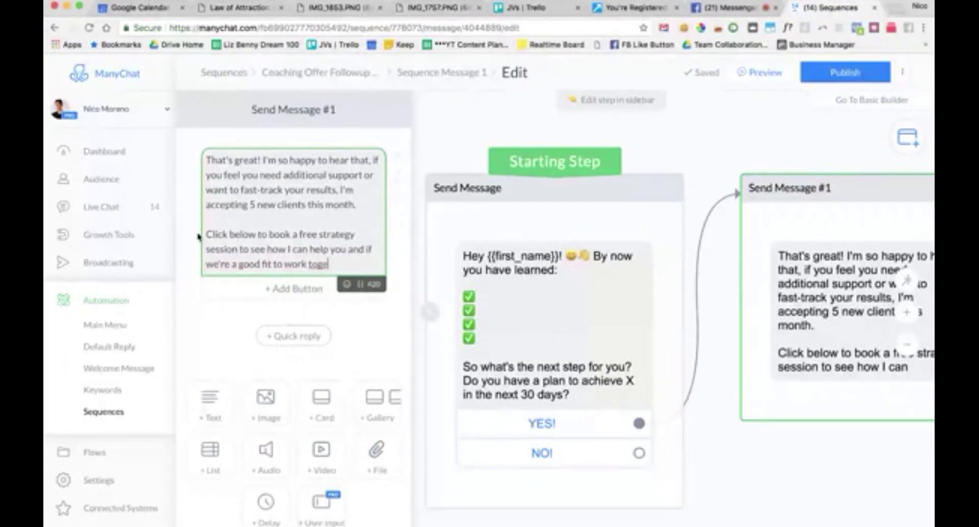
pyautogui.press('BackSpace')
pyautogui.press('BackSpace')
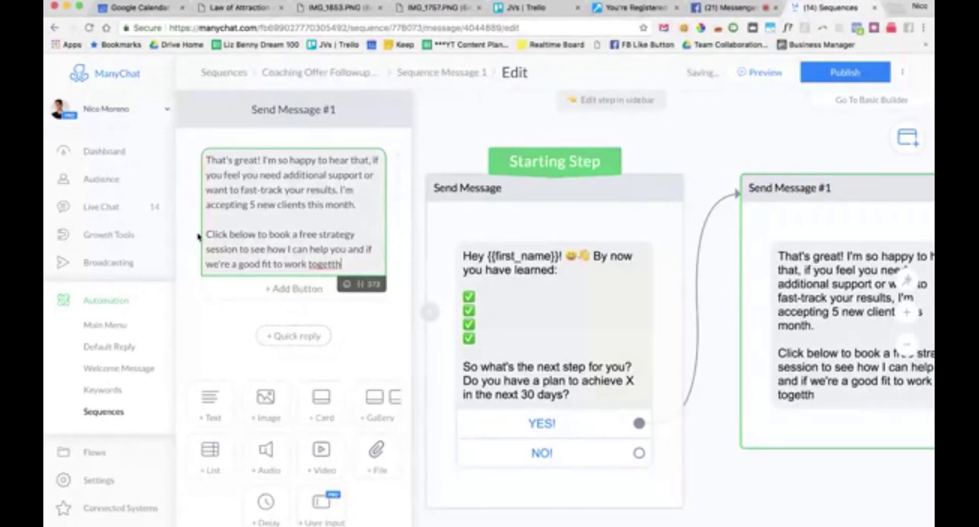
pyautogui.click(347, 284)
pyautogui.doubleClick(326, 350)
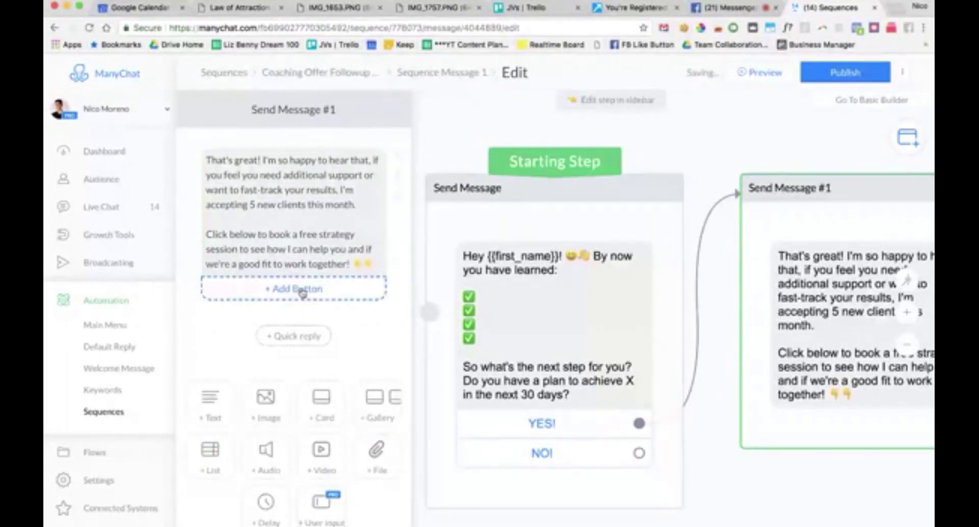
pyautogui.click(310, 289)
pyautogui.click(481, 301)
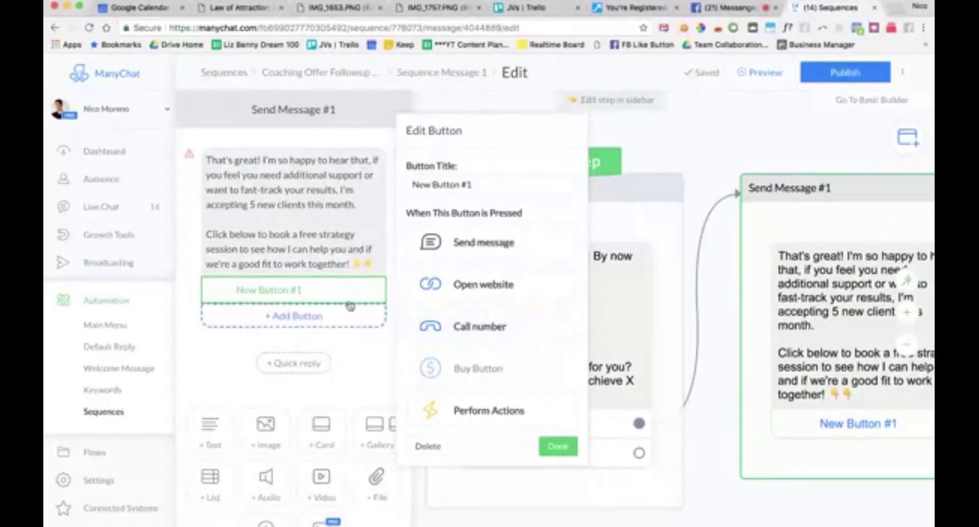
pyautogui.click(494, 296)
pyautogui.click(458, 306)
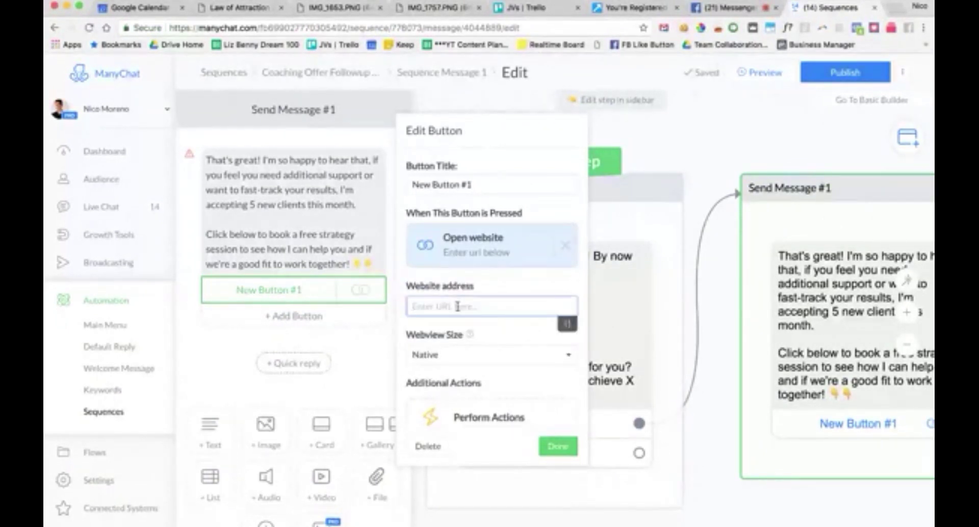
pyautogui.write('www.c')
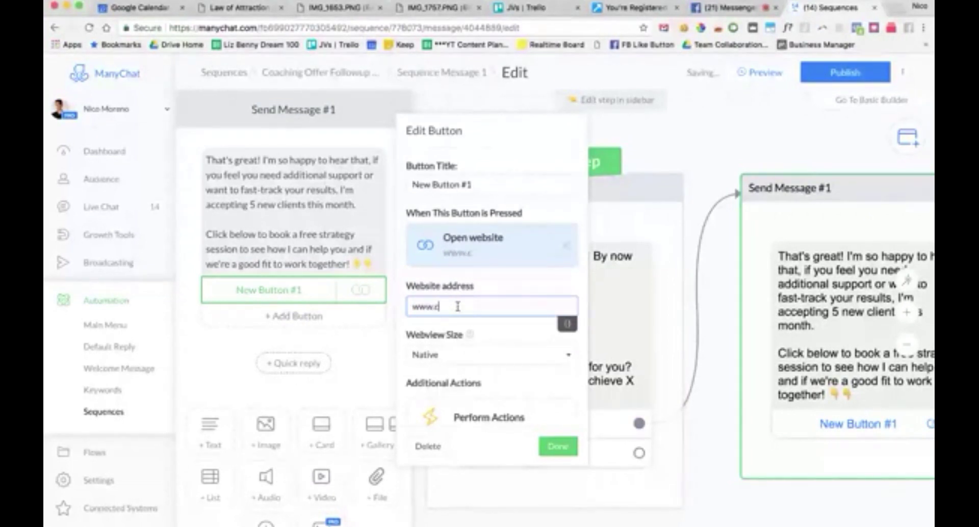
pyautogui.write('alendly.com/')
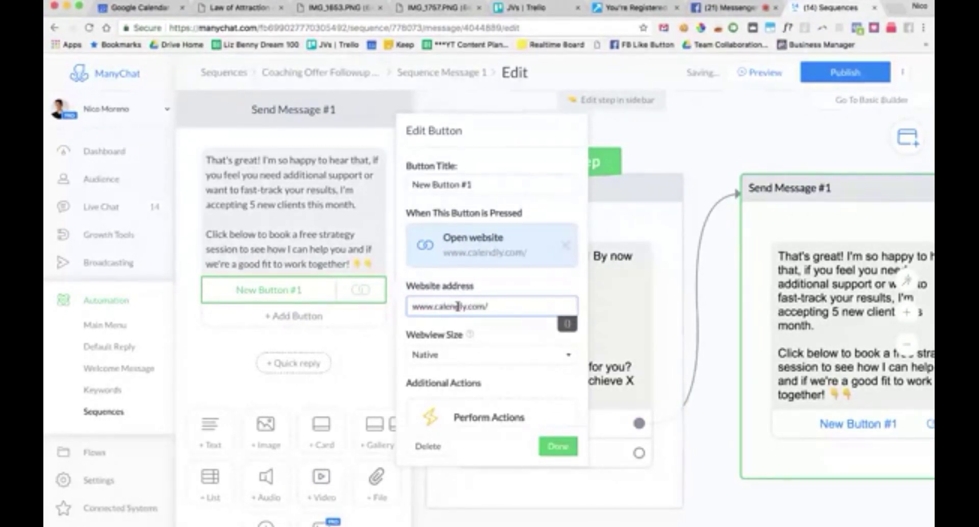
# Replace the default button title, starting to type 'BOOK'
pyautogui.moveTo(489, 184); pyautogui.dragTo(385, 186)
pyautogui.write('BOOK A C')
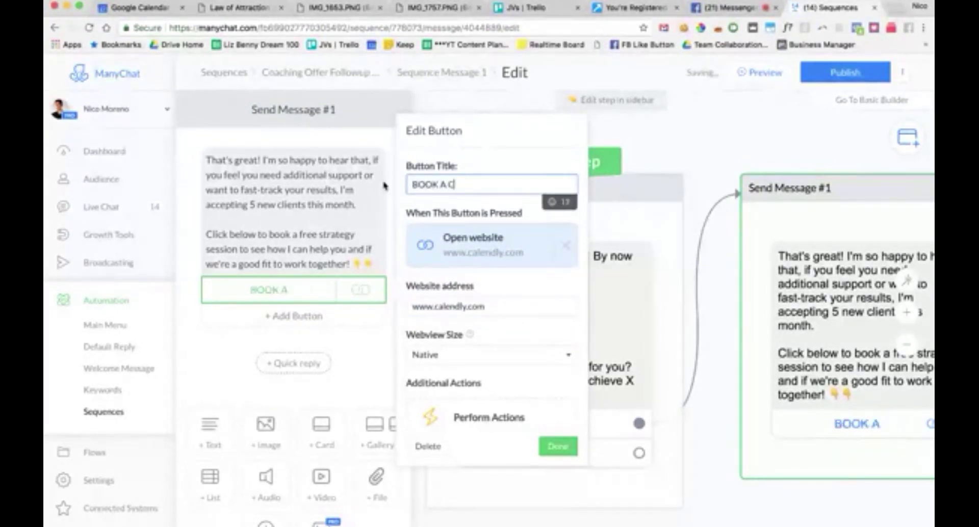
pyautogui.press('BackSpace')
pyautogui.press('BackSpace')
pyautogui.press('BackSpace')
# Complete the button title as BOOK CALL NOW and move Send Message #1 higher
pyautogui.write('CALL NOW')
pyautogui.click(558, 446)
pyautogui.hscroll(2, 785, 179)
pyautogui.moveTo(826, 224); pyautogui.dragTo(830, 159)
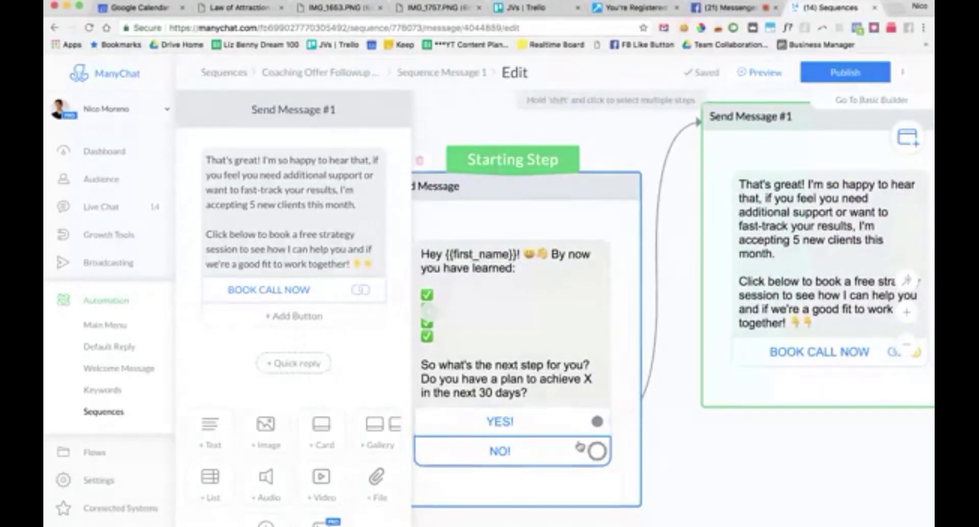
# Recenter the flow and pull a connection from the NO! button to show next-step types
pyautogui.scroll(-4, 647, 374)
pyautogui.hscroll(3, 647, 374)
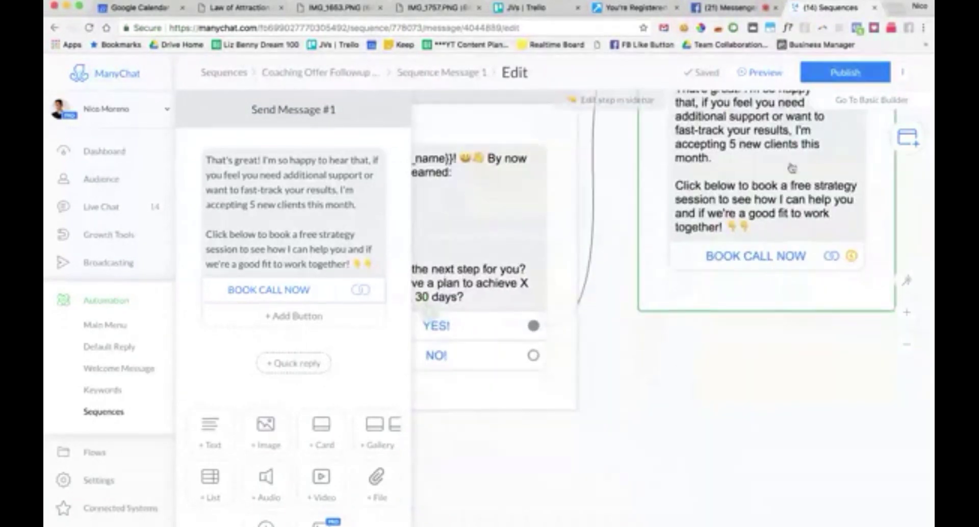
pyautogui.scroll(4, 721, 393)
pyautogui.hscroll(-4, 721, 393)
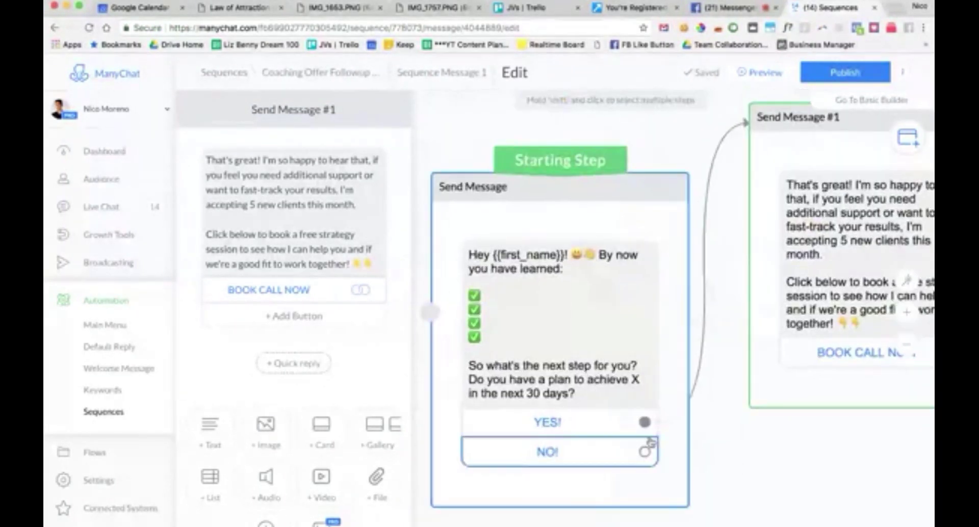
pyautogui.moveTo(805, 459); pyautogui.dragTo(669, 380)
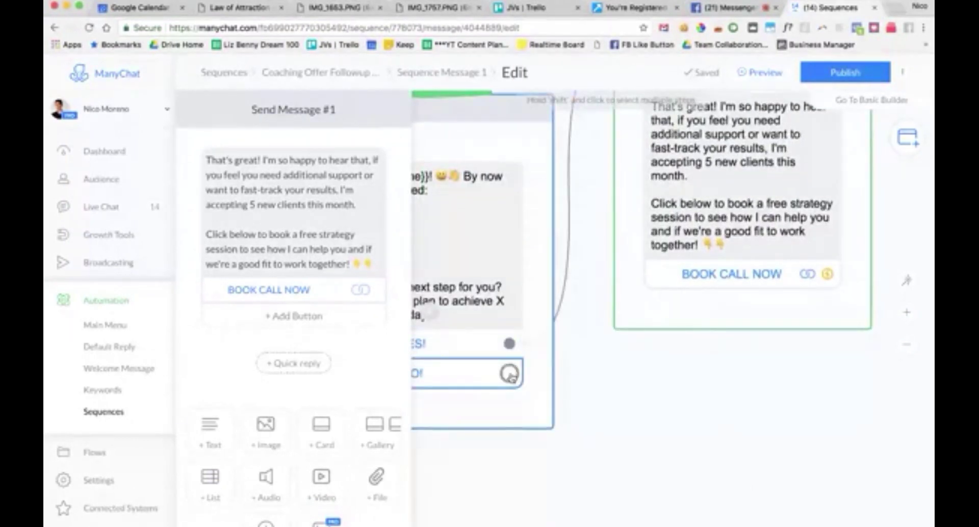
pyautogui.moveTo(509, 374); pyautogui.dragTo(623, 440)
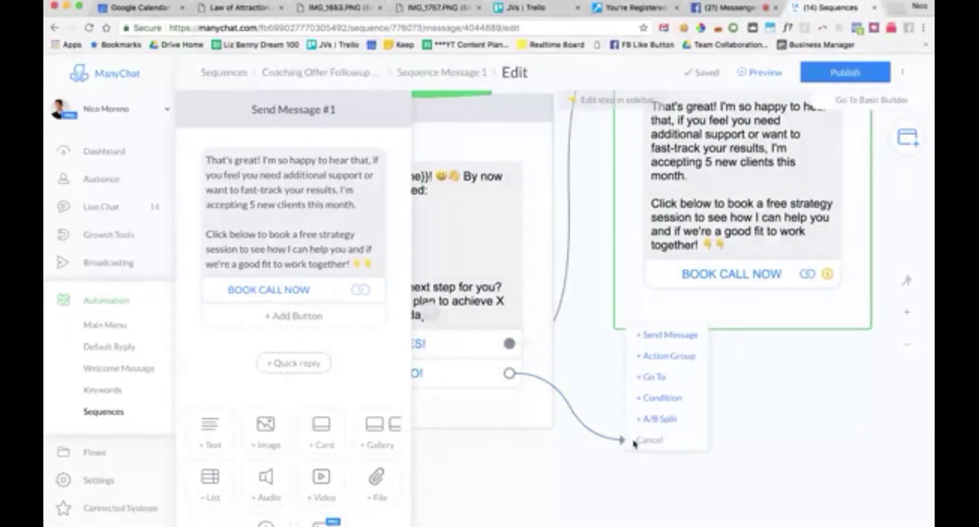
# Create a NO! message reading 'That's OK {First Name} - a lot of people struggle with X.'
pyautogui.click(678, 335)
pyautogui.hscroll(-5, 638, 374)
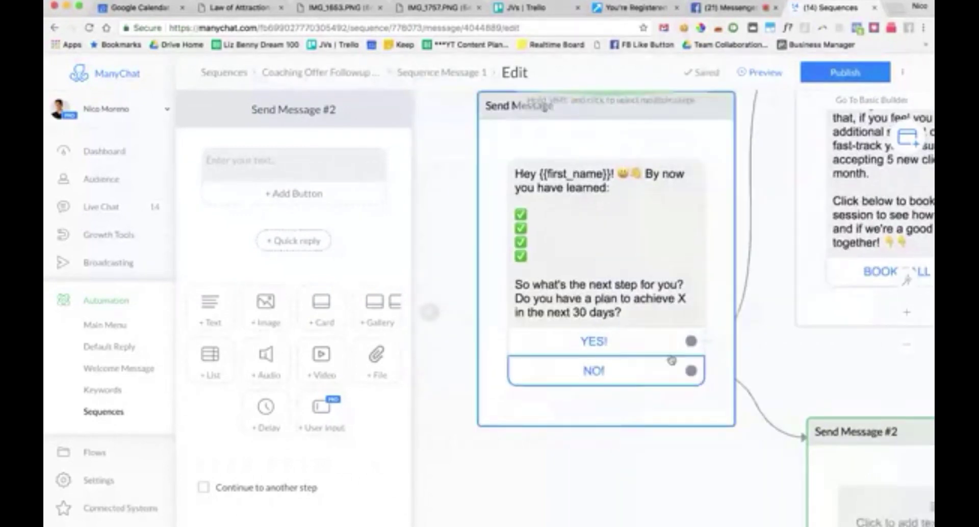
pyautogui.click(285, 159)
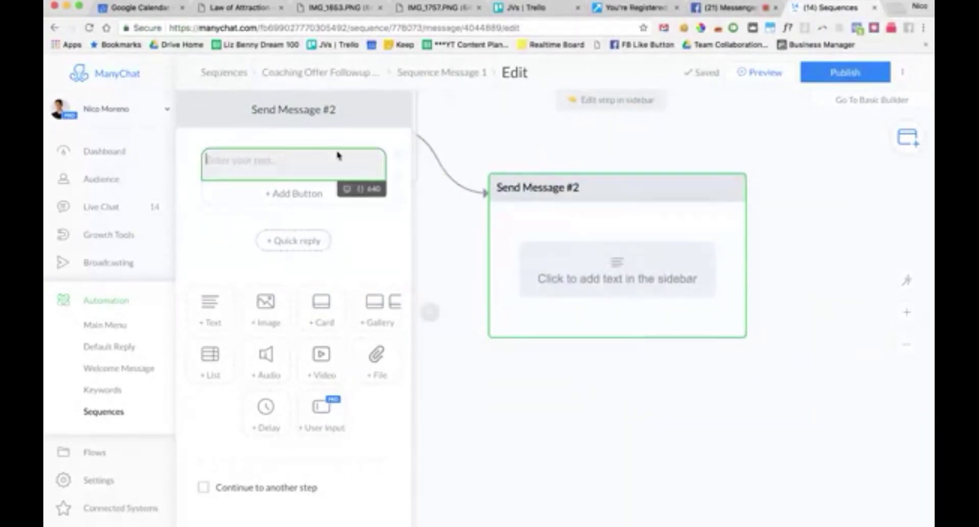
pyautogui.write("That'")
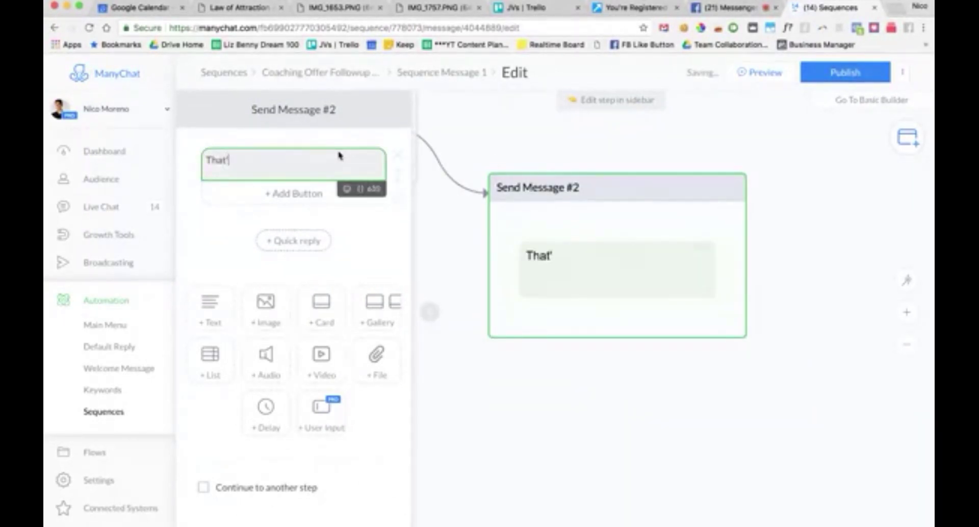
pyautogui.press('BackSpace')
pyautogui.press('BackSpace')
pyautogui.press('BackSpace')
pyautogui.press('BackSpace')
pyautogui.press('BackSpace')
pyautogui.write("That's OK")
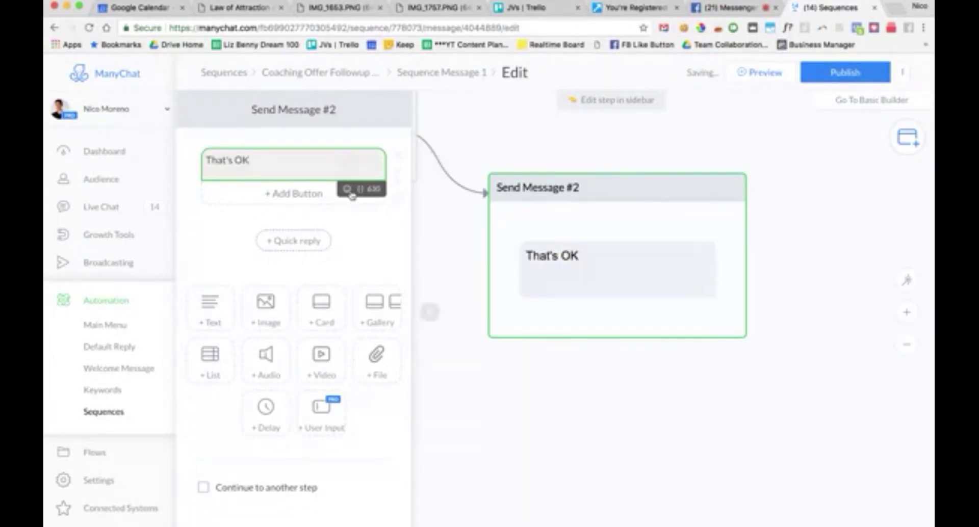
pyautogui.click(359, 189)
pyautogui.click(326, 215)
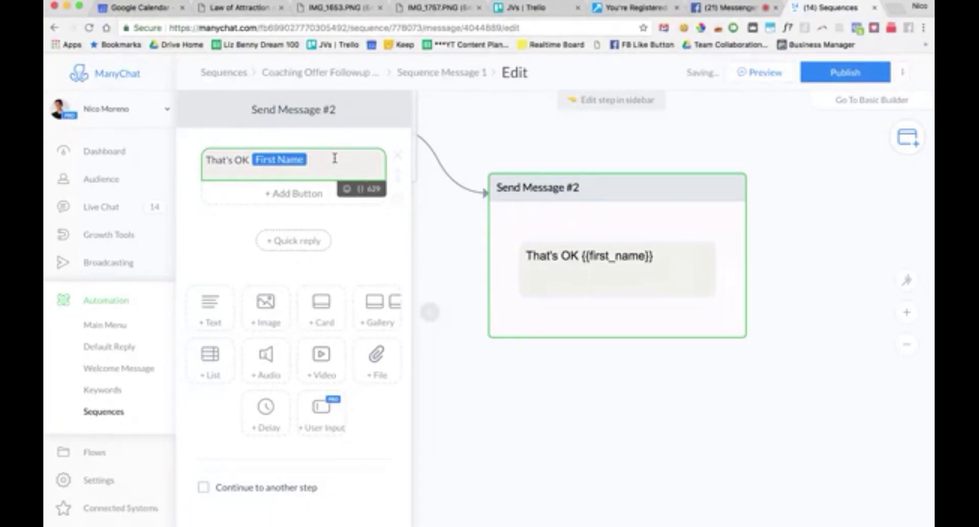
pyautogui.write('- a lot of people')
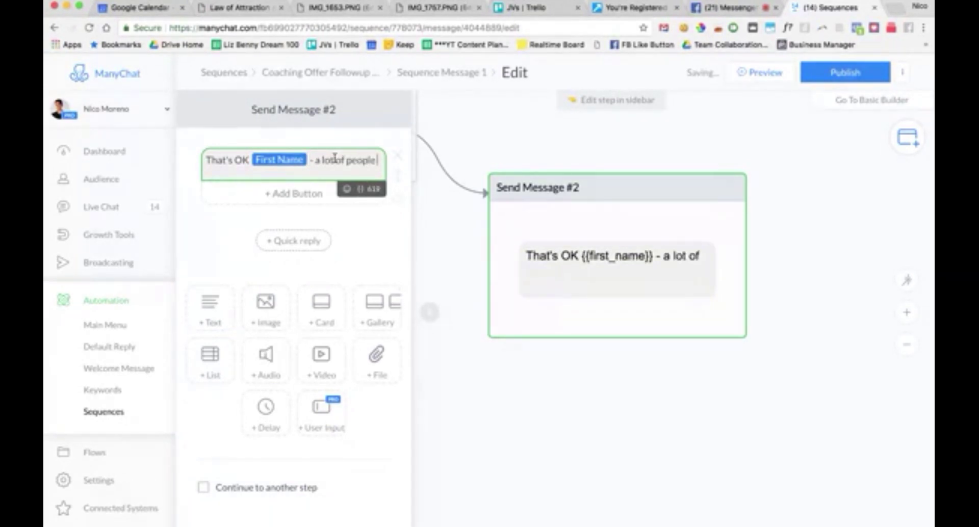
pyautogui.write(' struggle with')
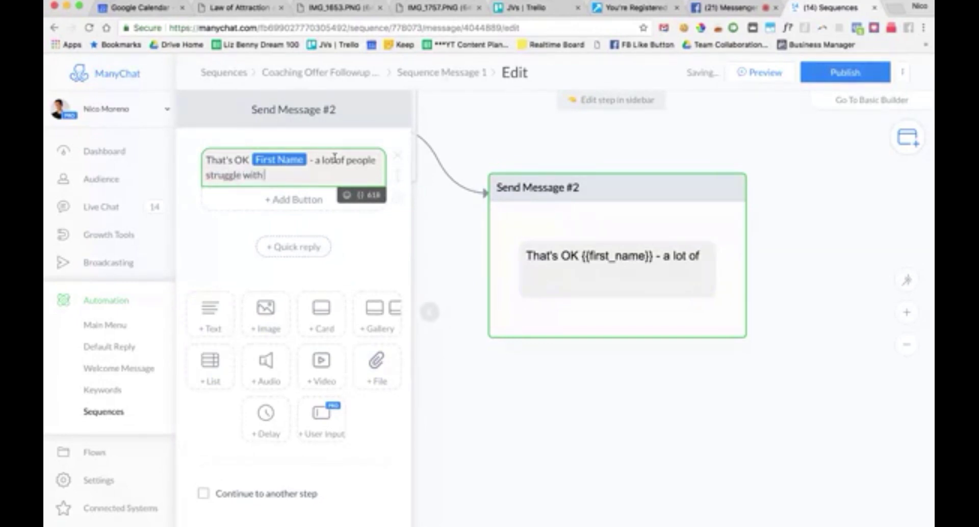
pyautogui.write(' X.')
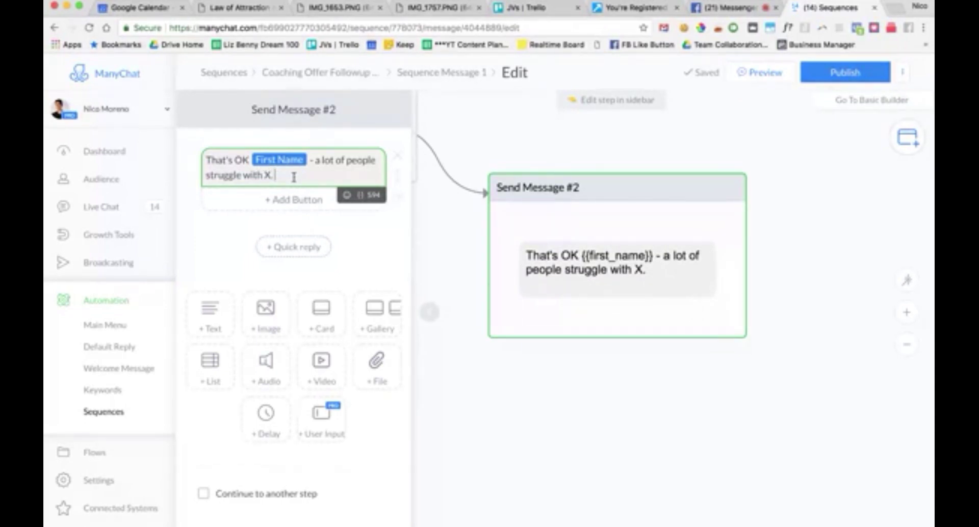
pyautogui.press('Return')
pyautogui.press('Return')
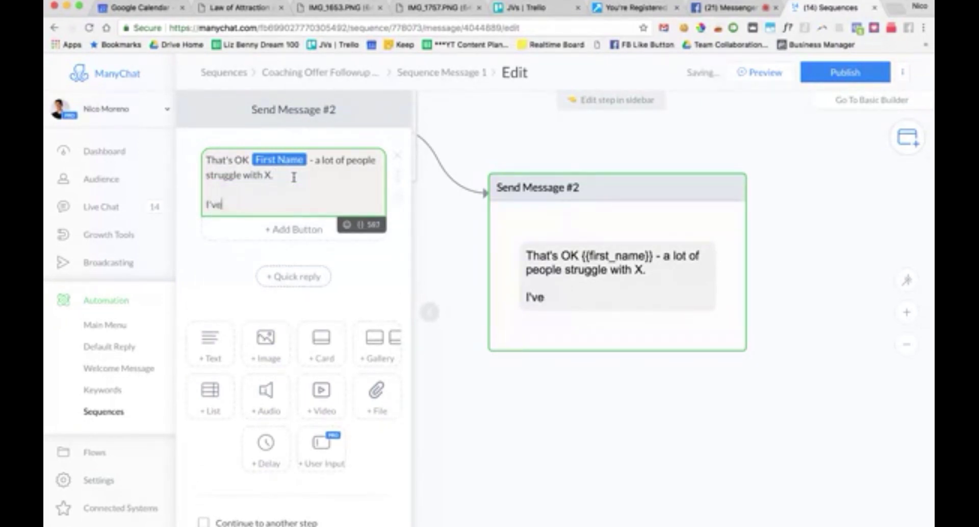
# Add the past-results and 5-new-clients paragraph, then 'Click below to book a free strategy session today!'
pyautogui.write('Over the past')
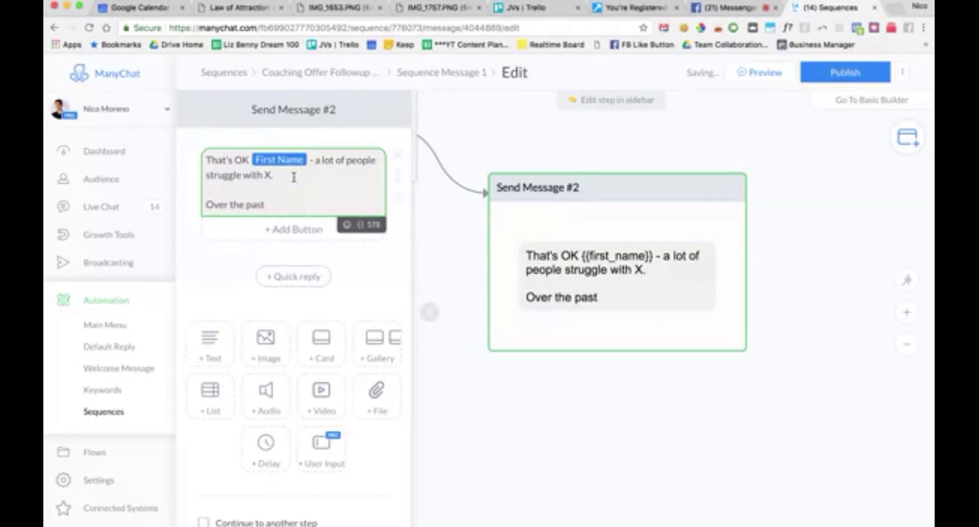
pyautogui.write(' x months / years,')
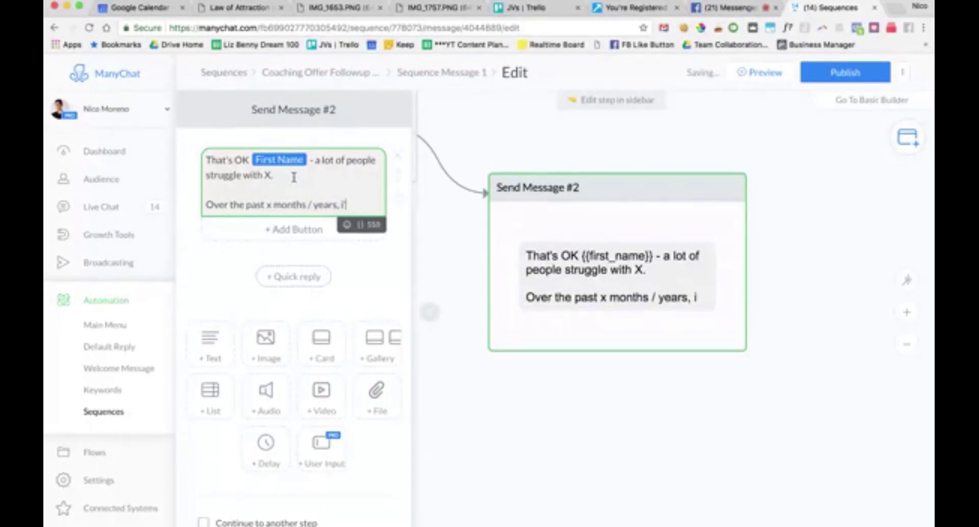
pyautogui.write(" i've been able to help")
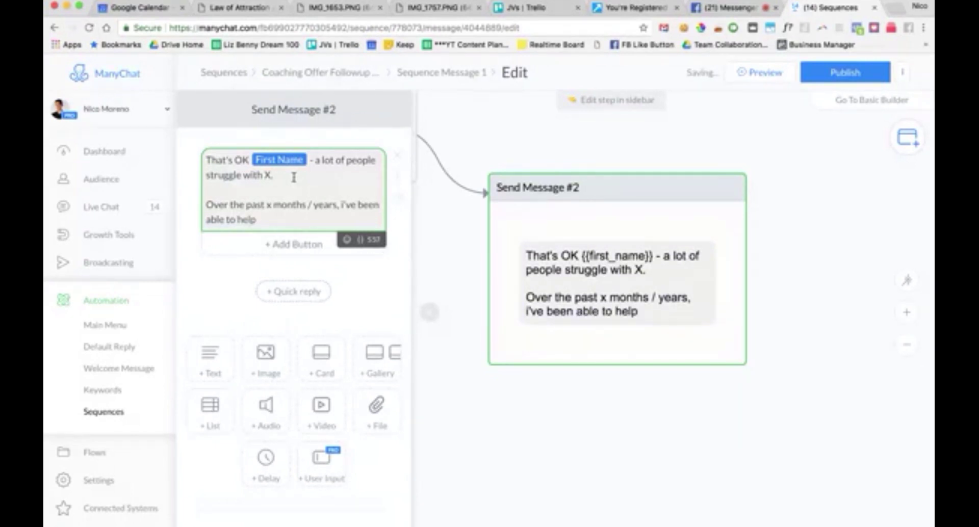
pyautogui.write(' incredible p')
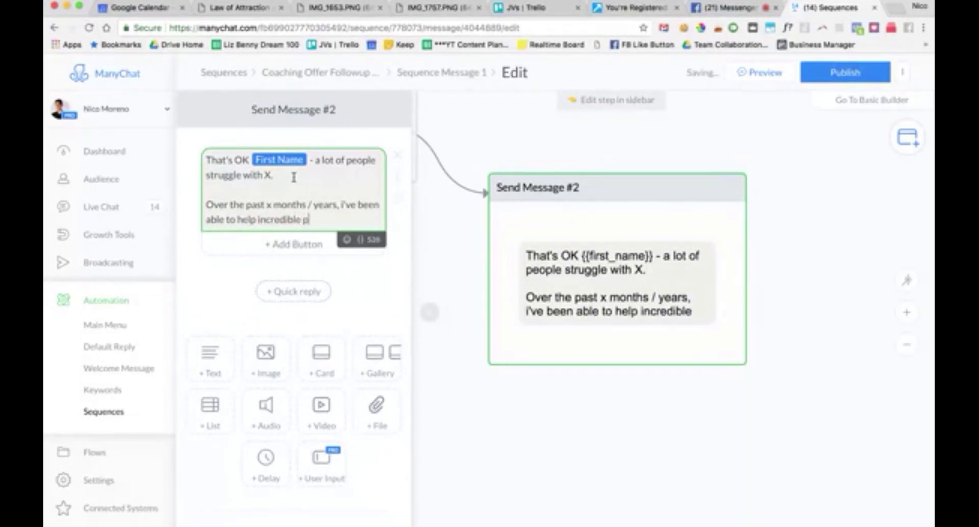
pyautogui.write('eople just like you get')
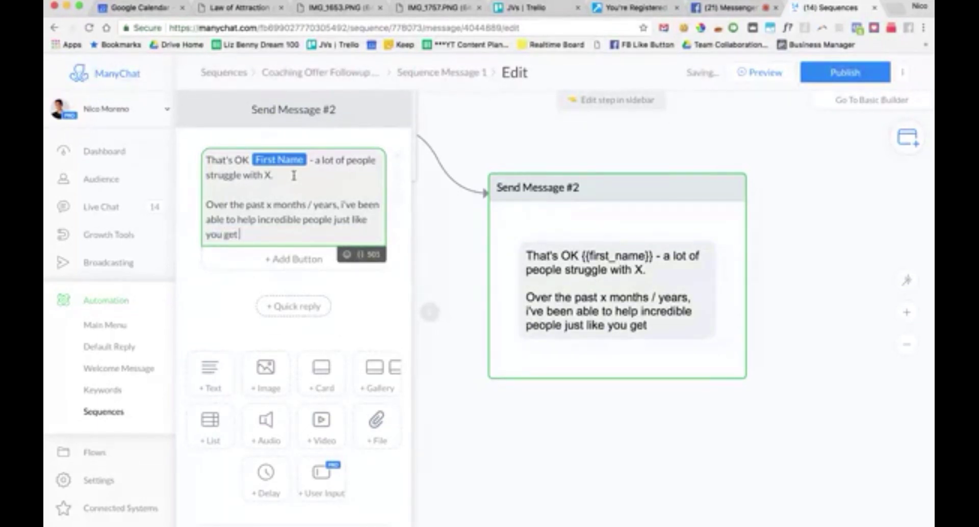
pyautogui.write(' dramatic')
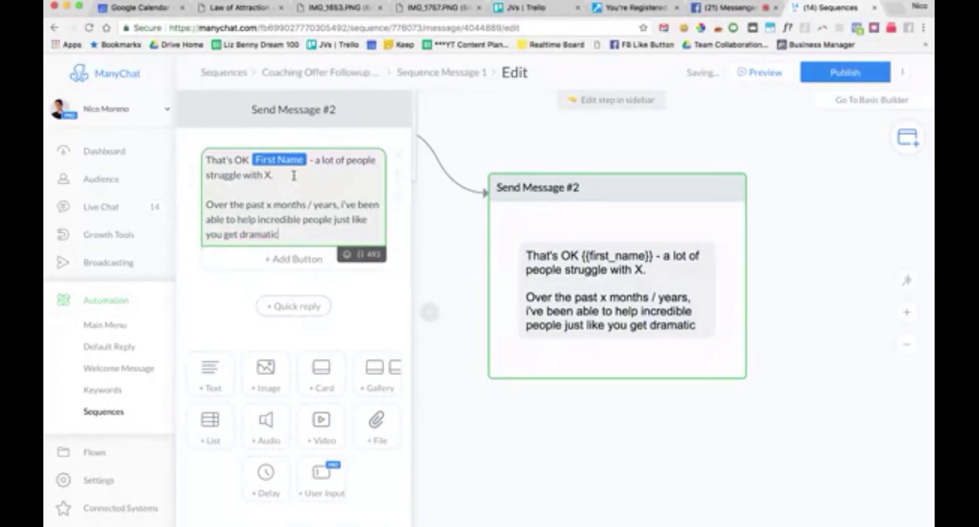
pyautogui.write(' resulst')
pyautogui.press('BackSpace')
pyautogui.press('BackSpace')
pyautogui.write("ts fast! I'm cuerrently")
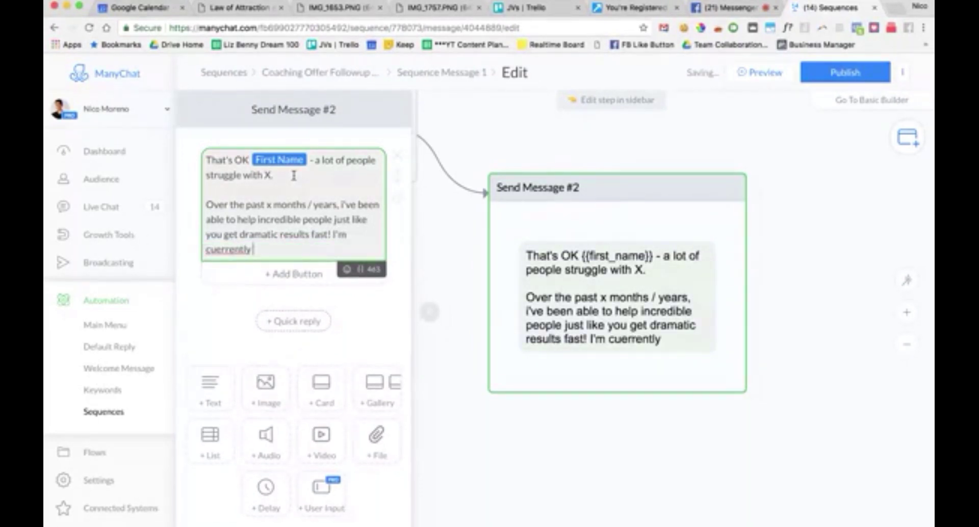
pyautogui.write(' accepting')
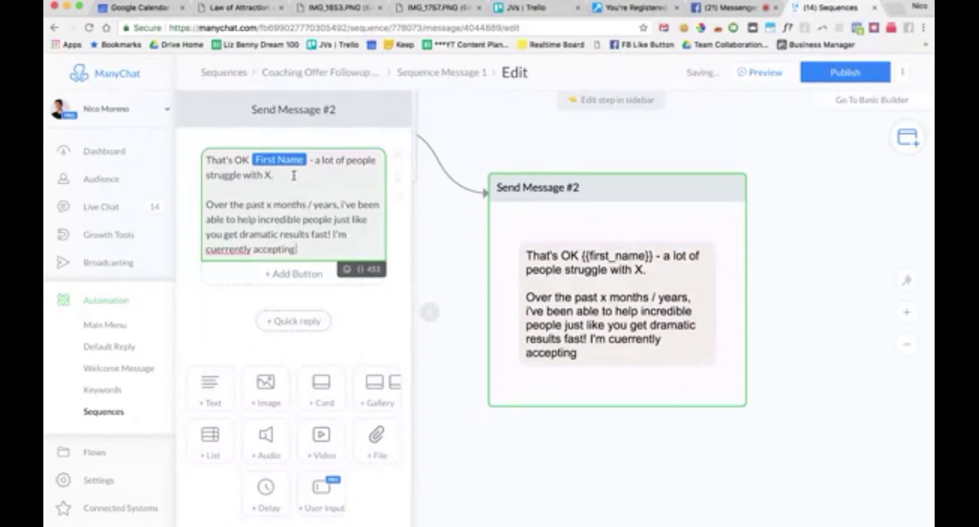
pyautogui.write(' 5 new clients to')
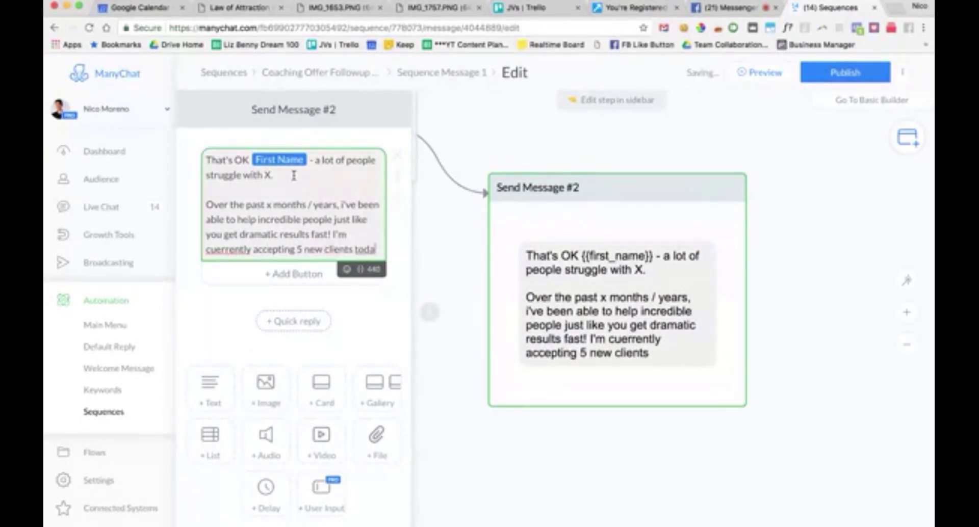
pyautogui.press('BackSpace')
pyautogui.write('his month and would love to support your')
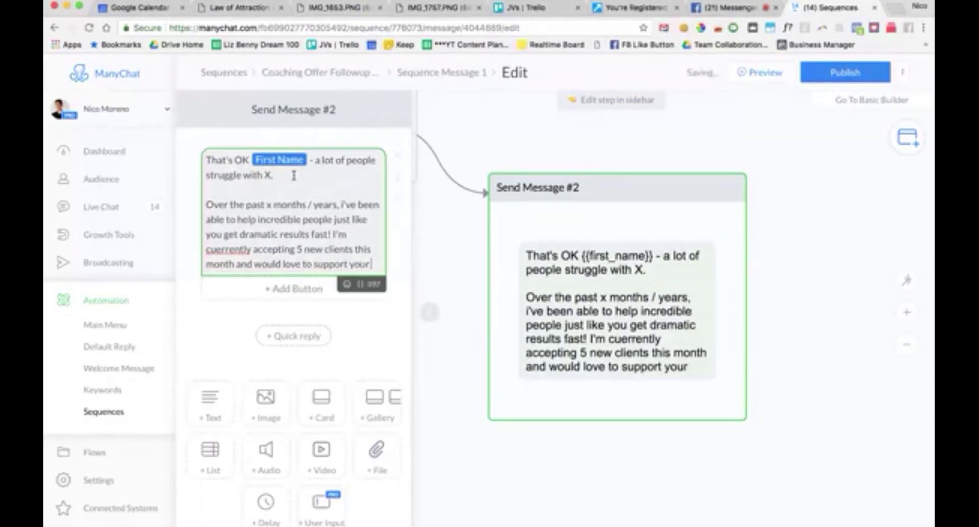
pyautogui.press('BackSpace')
pyautogui.write(' in your')
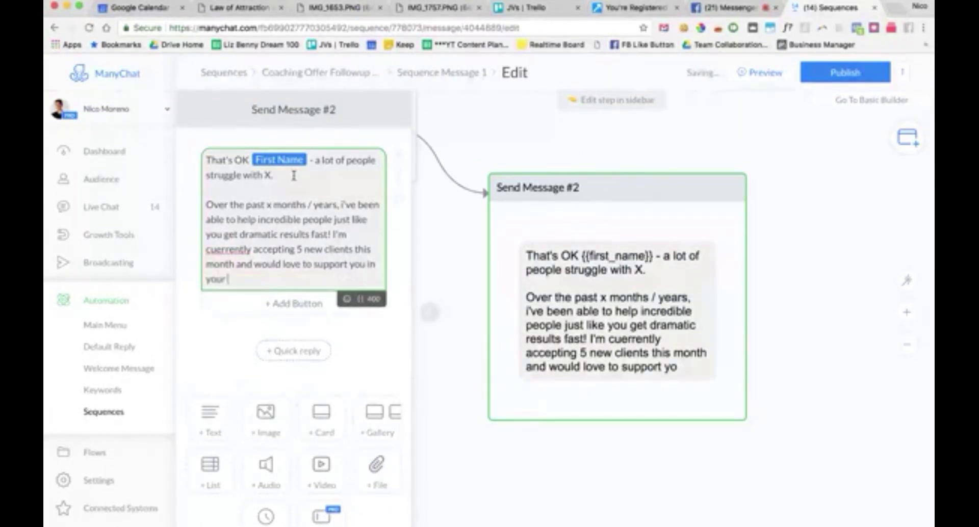
pyautogui.write(' goals as well!>')
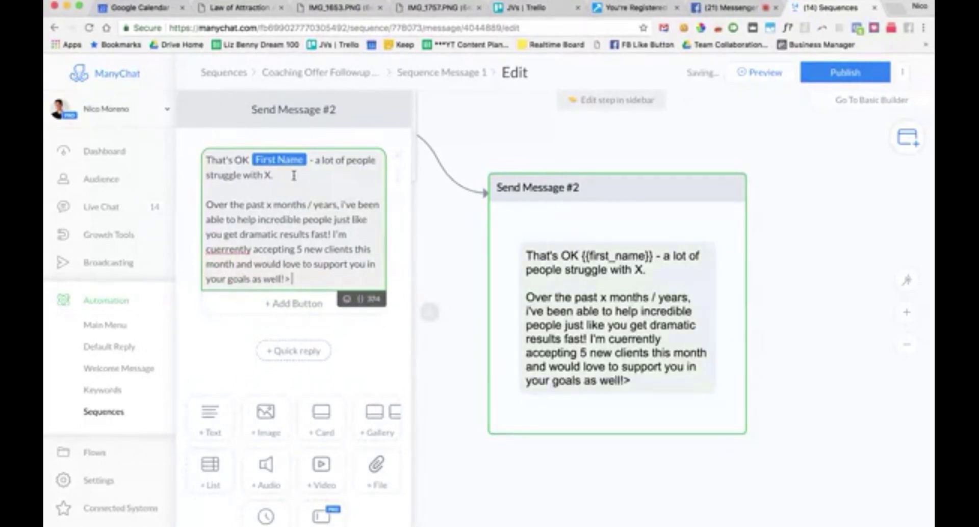
pyautogui.press('Return')
pyautogui.press('Return')
pyautogui.write('Click below to book a f')
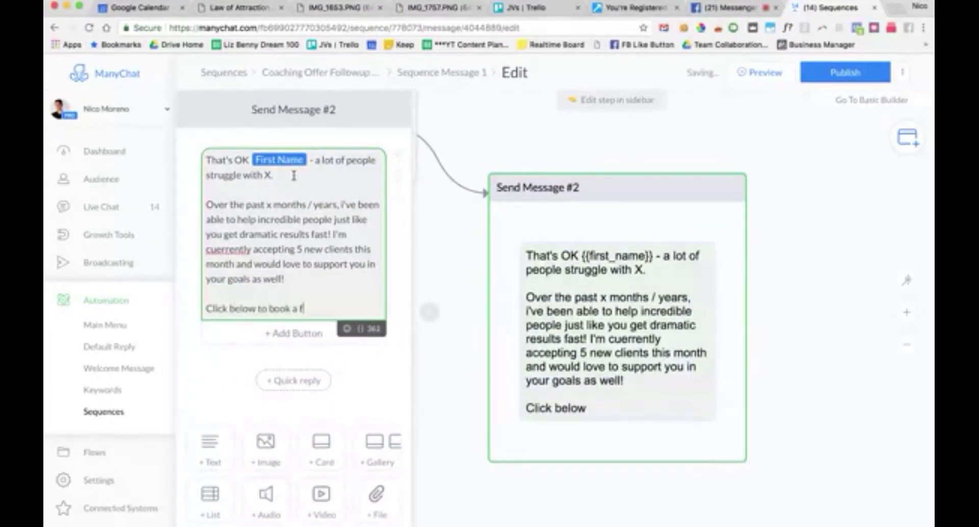
pyautogui.write('ree strategy ses')
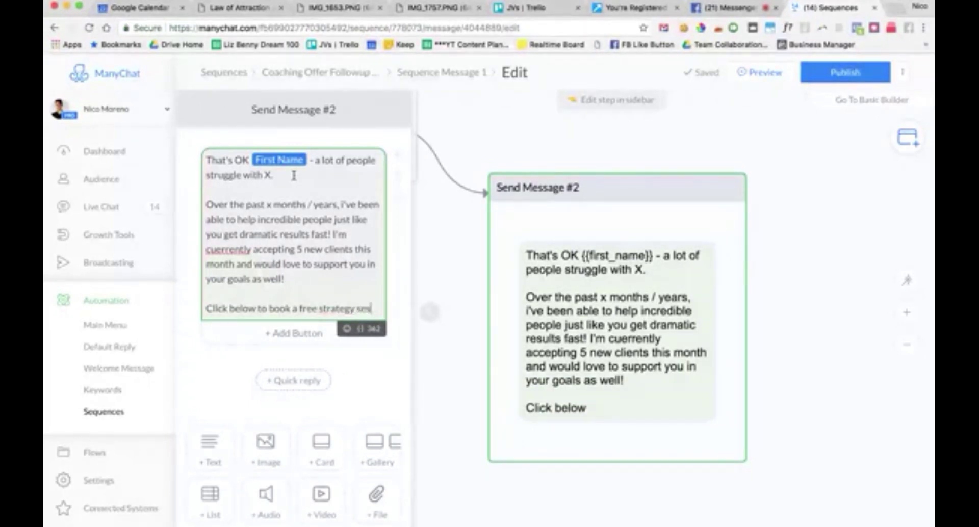
pyautogui.write('sion today!')
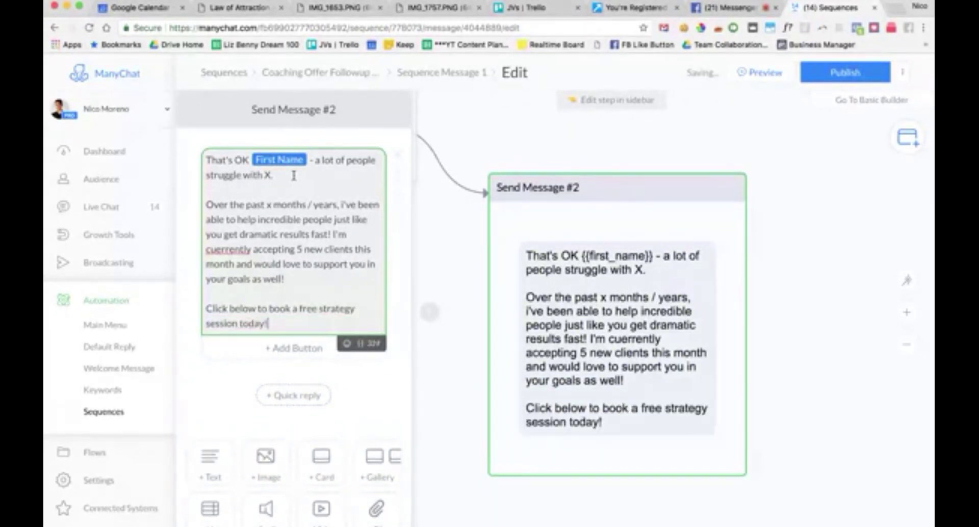
pyautogui.click(346, 343)
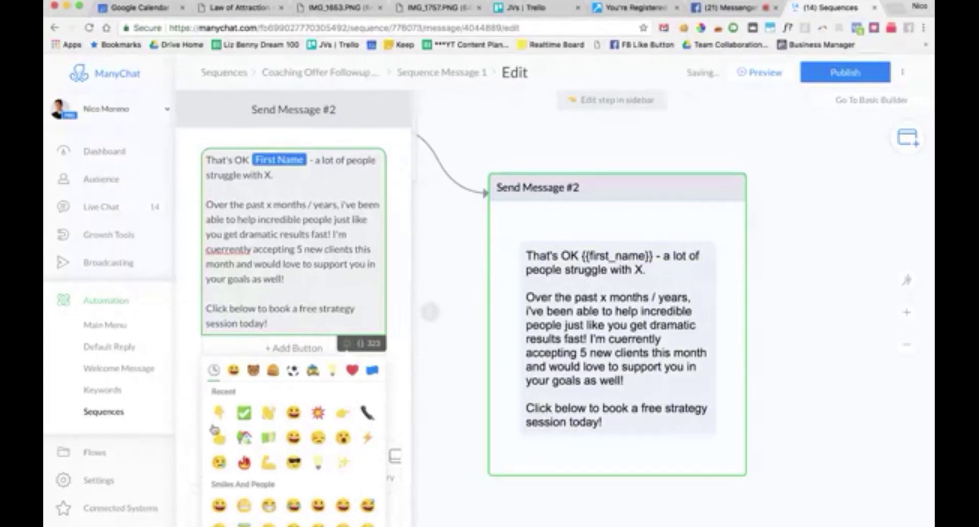
pyautogui.click(216, 414)
pyautogui.click(217, 414)
pyautogui.click(295, 348)
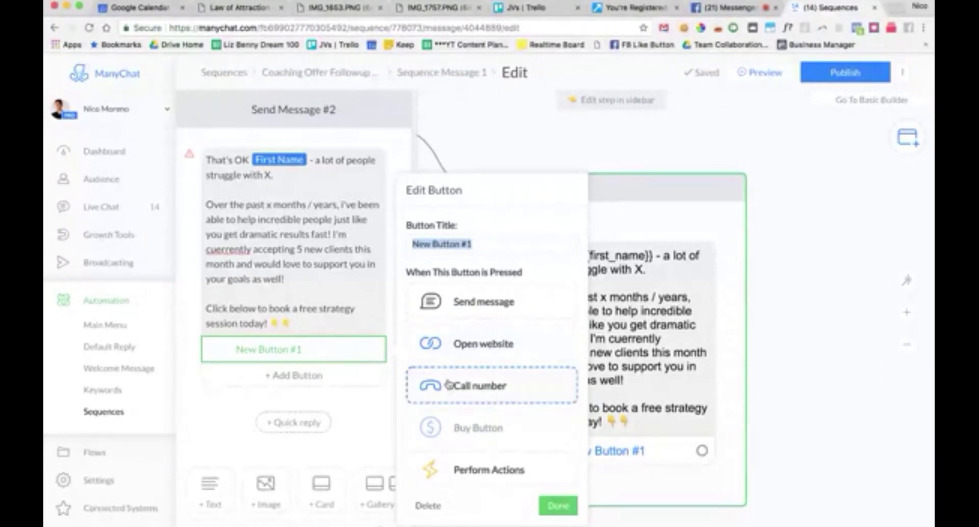
pyautogui.click(367, 408)
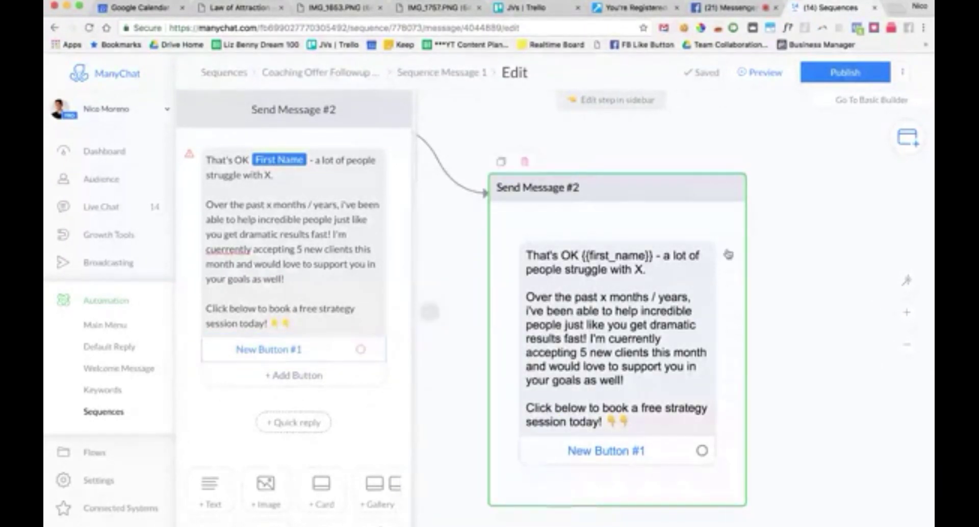
pyautogui.click(305, 350)
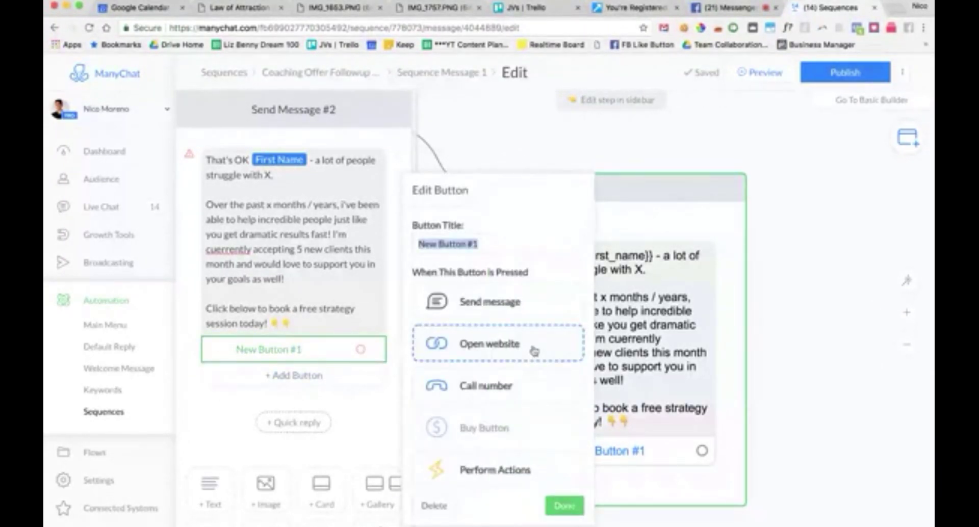
pyautogui.click(513, 349)
pyautogui.click(486, 370)
pyautogui.write('www.google.com')
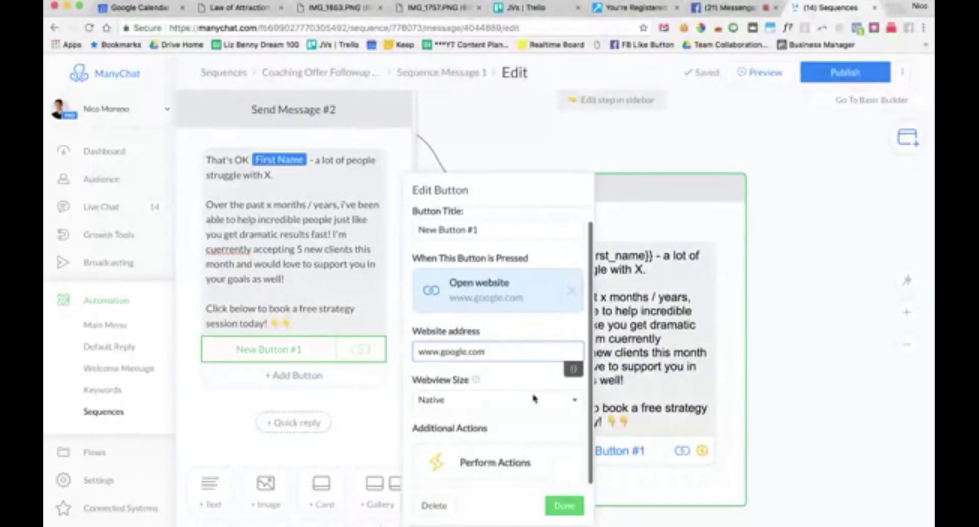
pyautogui.click(564, 505)
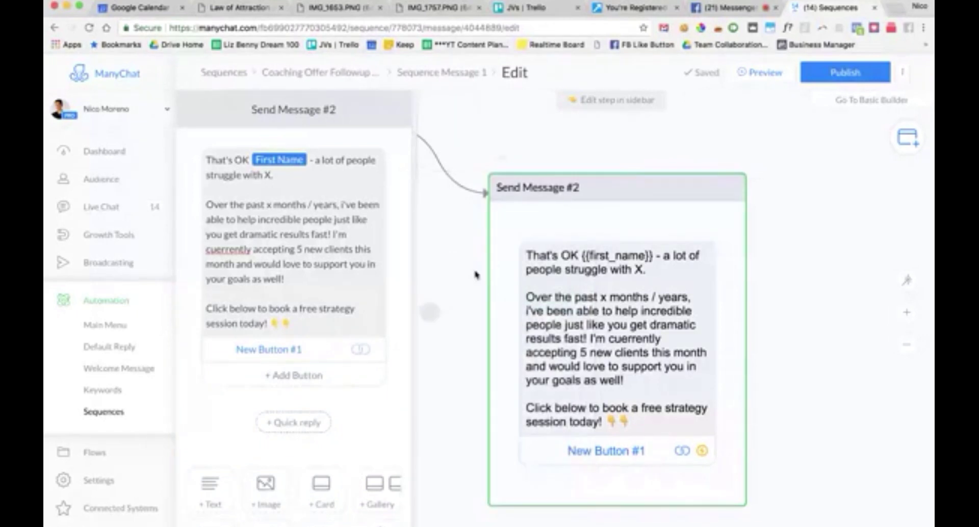
# Rename the button to BOOK CALL NOW
pyautogui.click(628, 451)
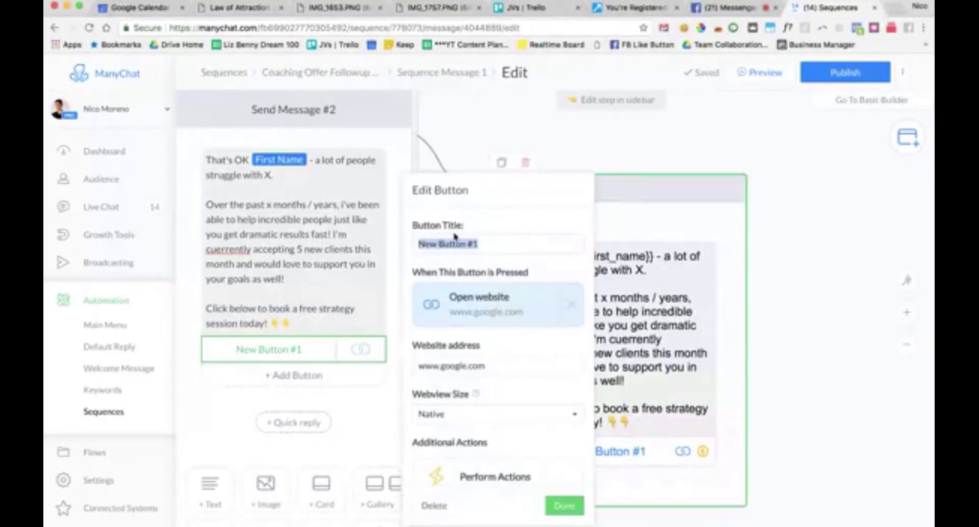
pyautogui.write('BOOK CALL NOW')
pyautogui.click(574, 503)
# Publish, return to the Coaching Offer Followup Sequence, and set Sequence Message 1 active
pyautogui.click(859, 78)
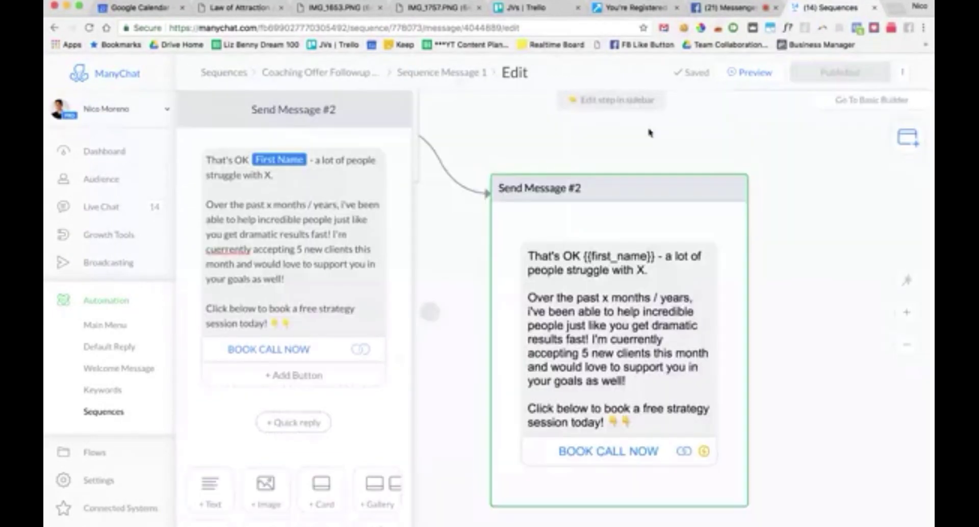
pyautogui.scroll(2, 662, 268)
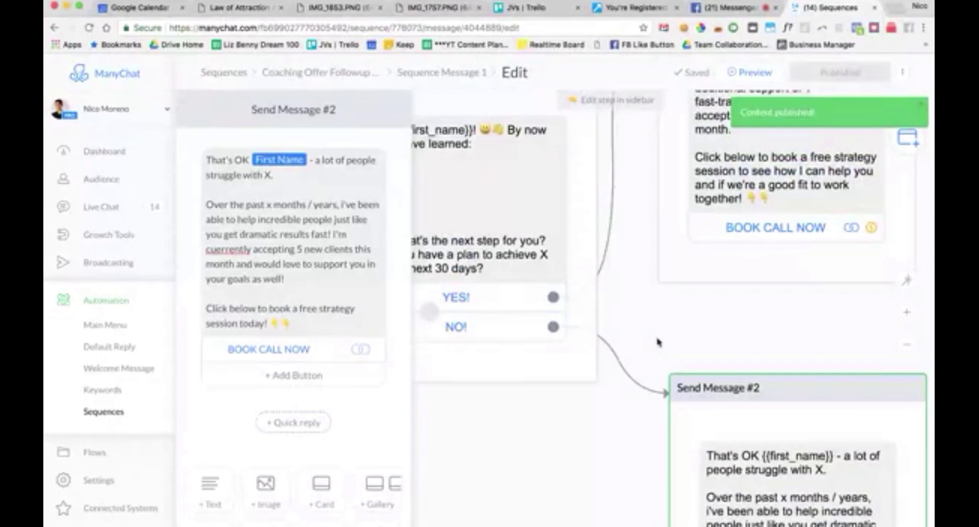
pyautogui.click(225, 73)
pyautogui.scroll(-6, 357, 367)
pyautogui.click(308, 487)
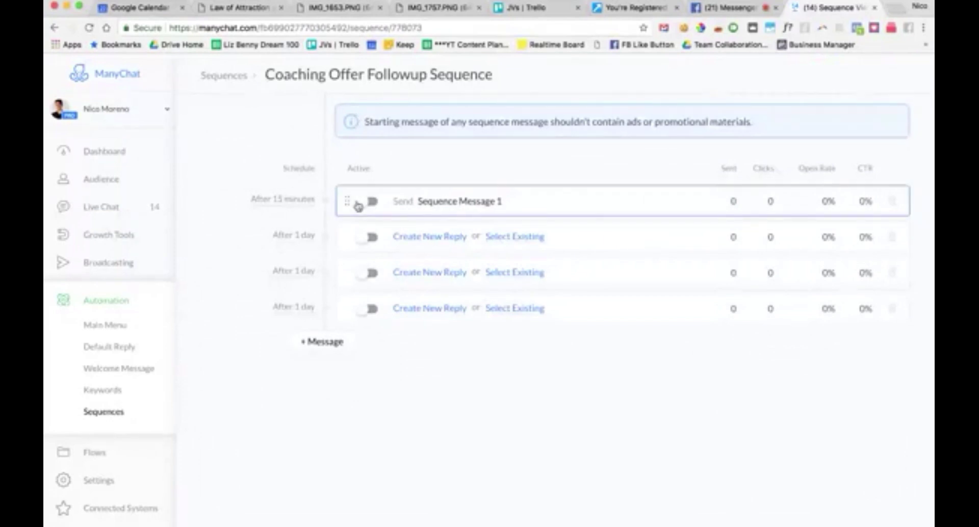
pyautogui.click(367, 201)
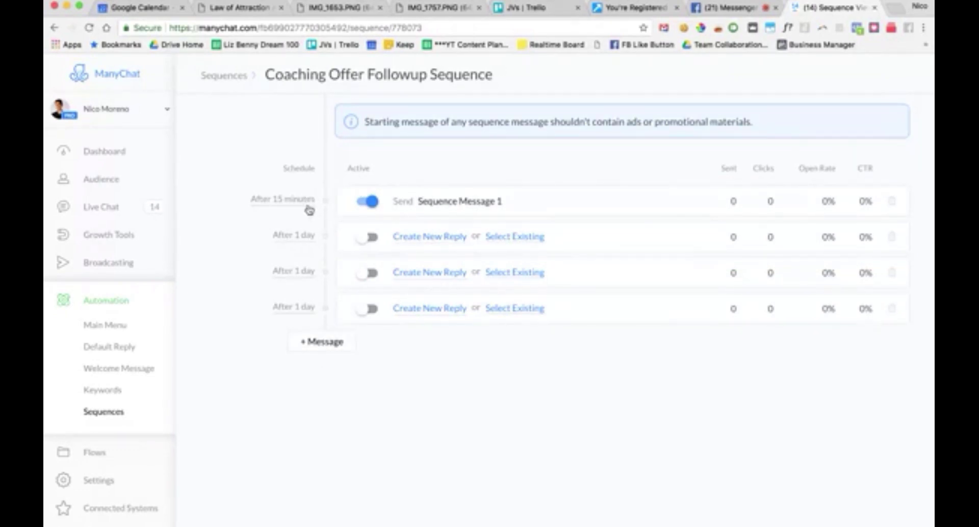
# Add a fifth message to the Coaching Offer Followup Sequence with a saved 12-day delay
pyautogui.click(332, 346)
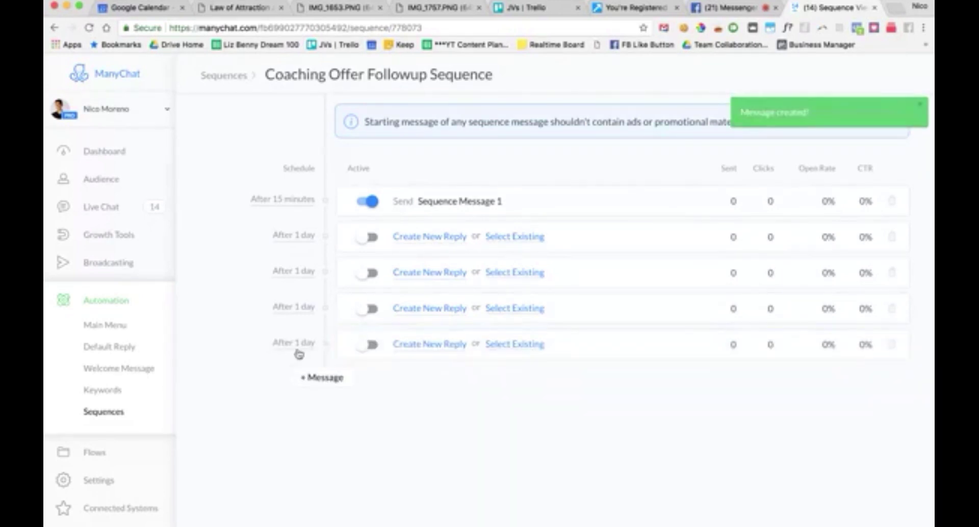
pyautogui.click(303, 345)
pyautogui.click(370, 243)
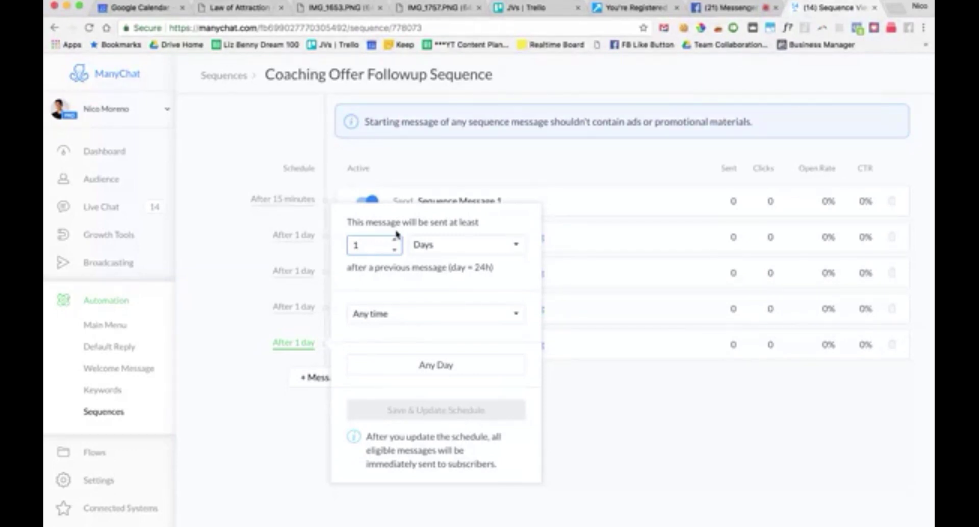
pyautogui.write('2')
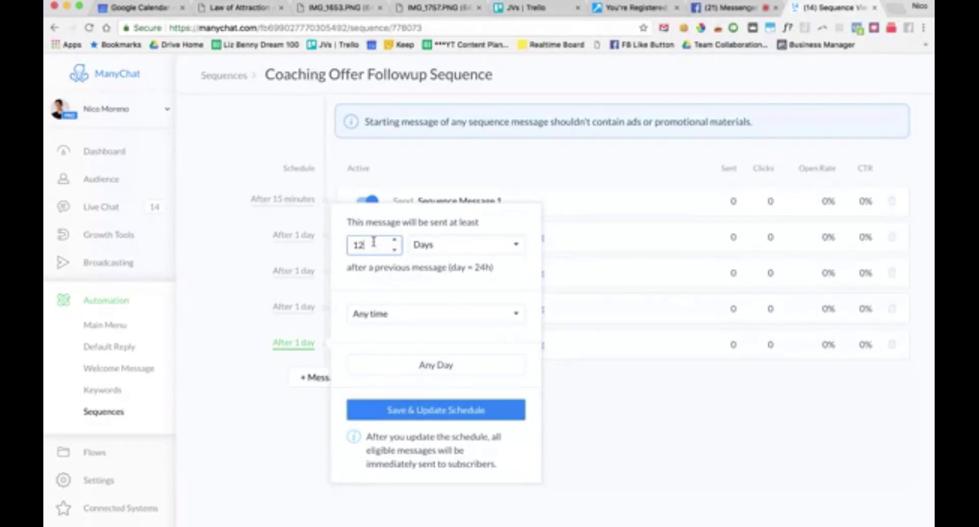
pyautogui.click(467, 412)
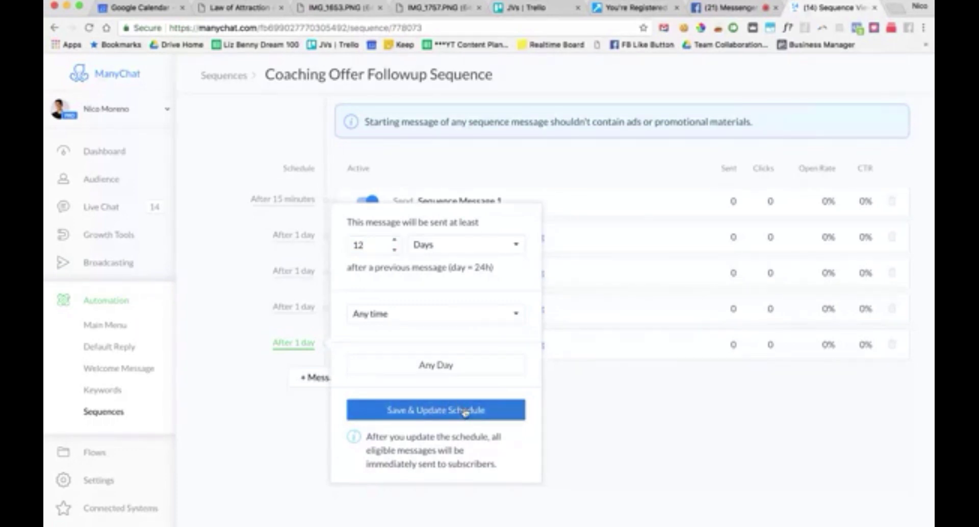
pyautogui.click(661, 277)
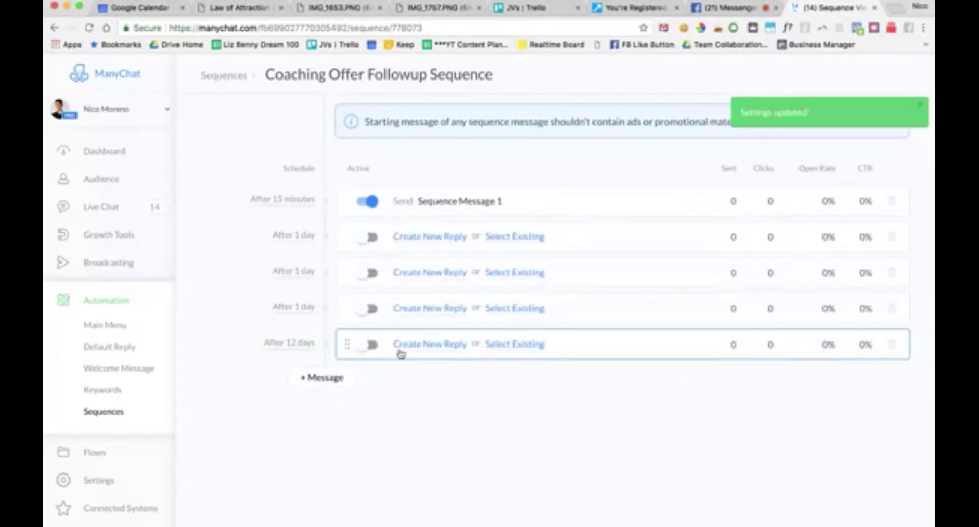